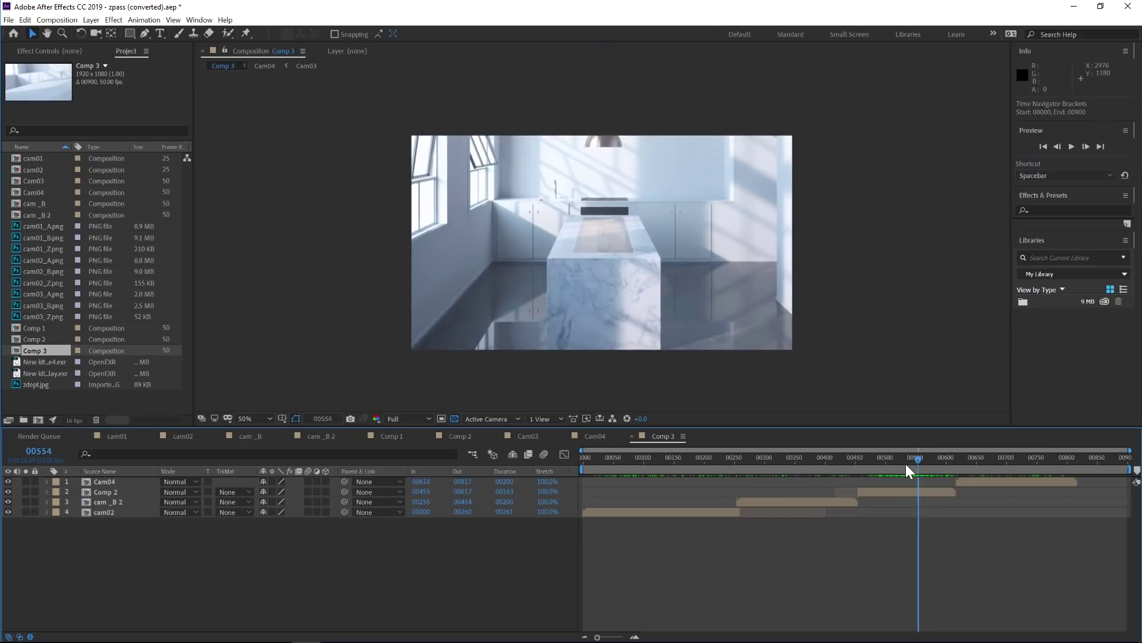
Preview the Comp 3 shots from clay through the marble render, then open the Comp 2 layer
drag(908, 470, 860, 471)
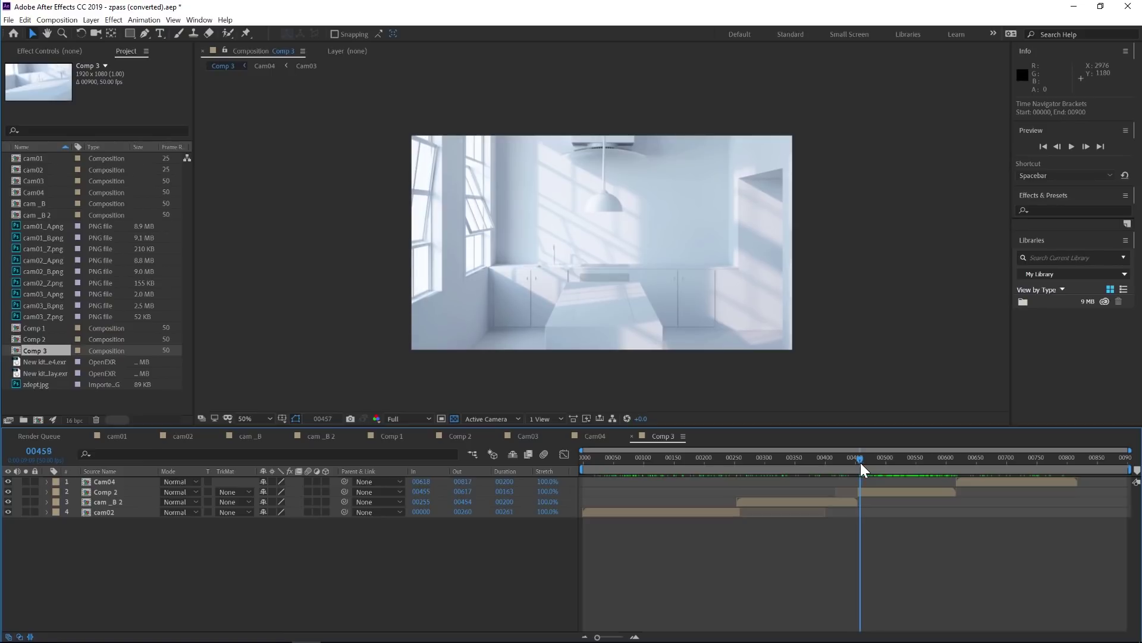
drag(881, 470, 905, 488)
double_click(920, 492)
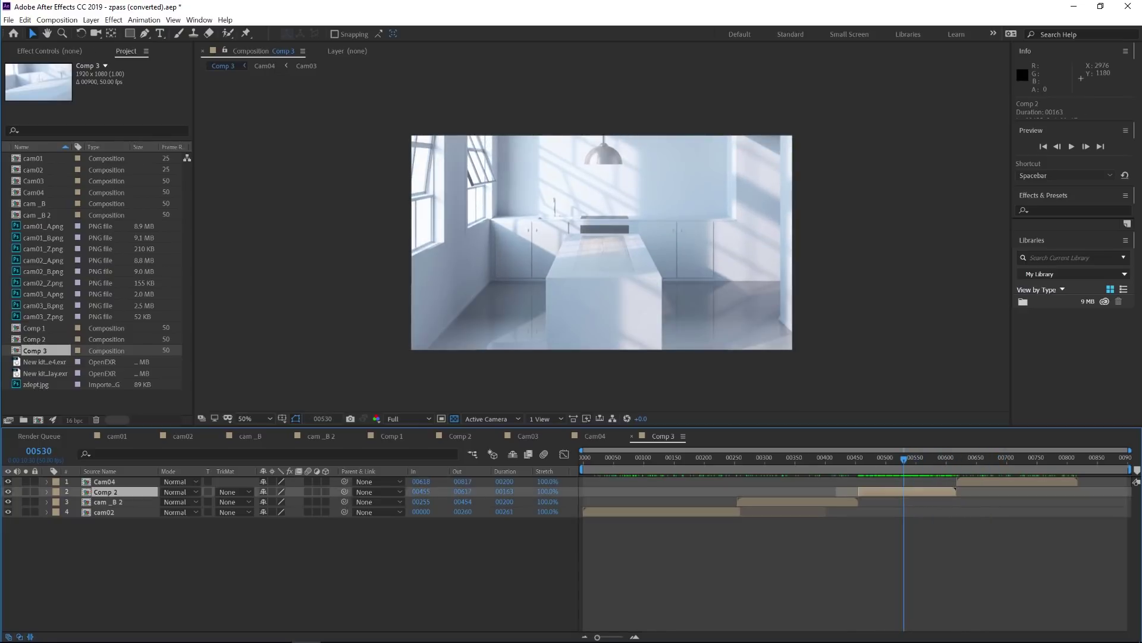
At frame 00040 in Comp 1, open the clay render layer in its own Layer view
click(761, 465)
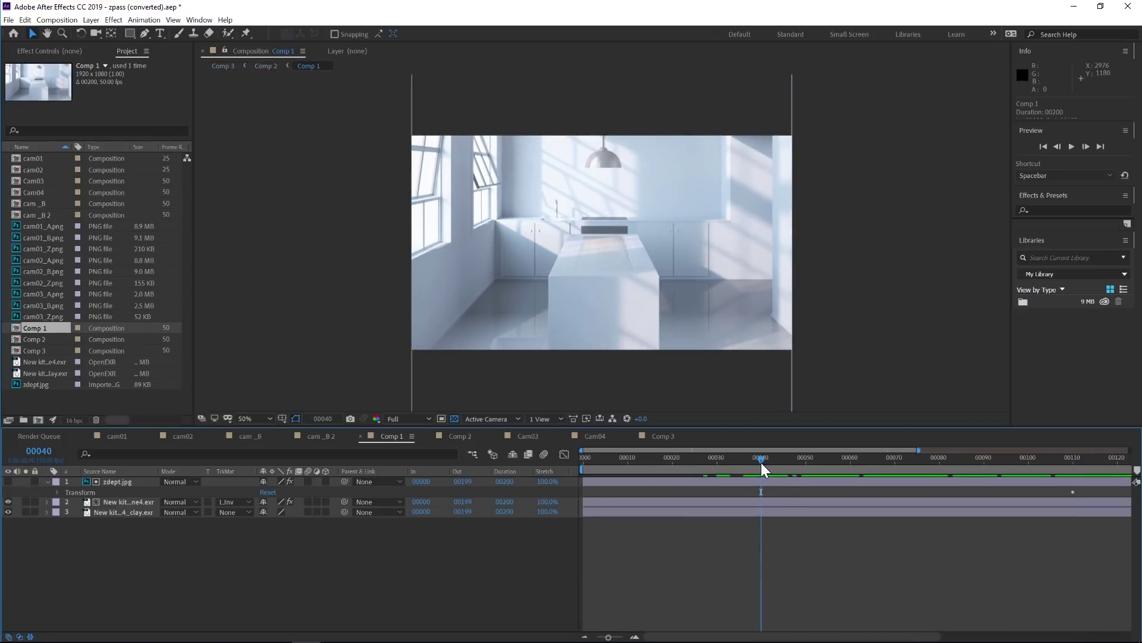
key(shift+comma)
click(689, 502)
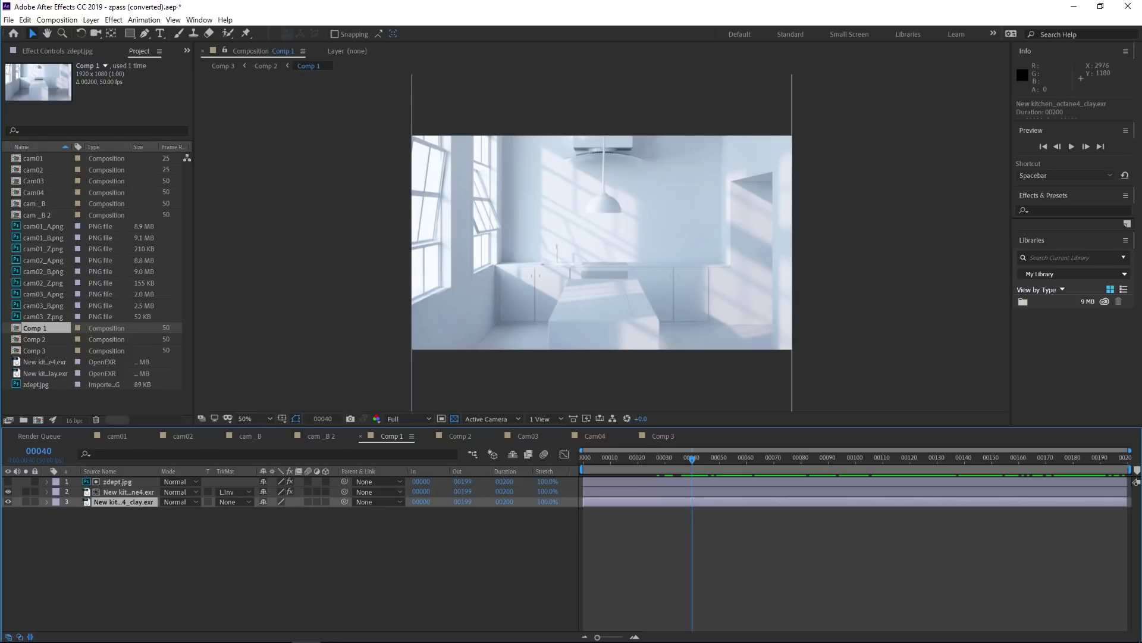
click(693, 491)
click(695, 482)
click(679, 502)
double_click(682, 502)
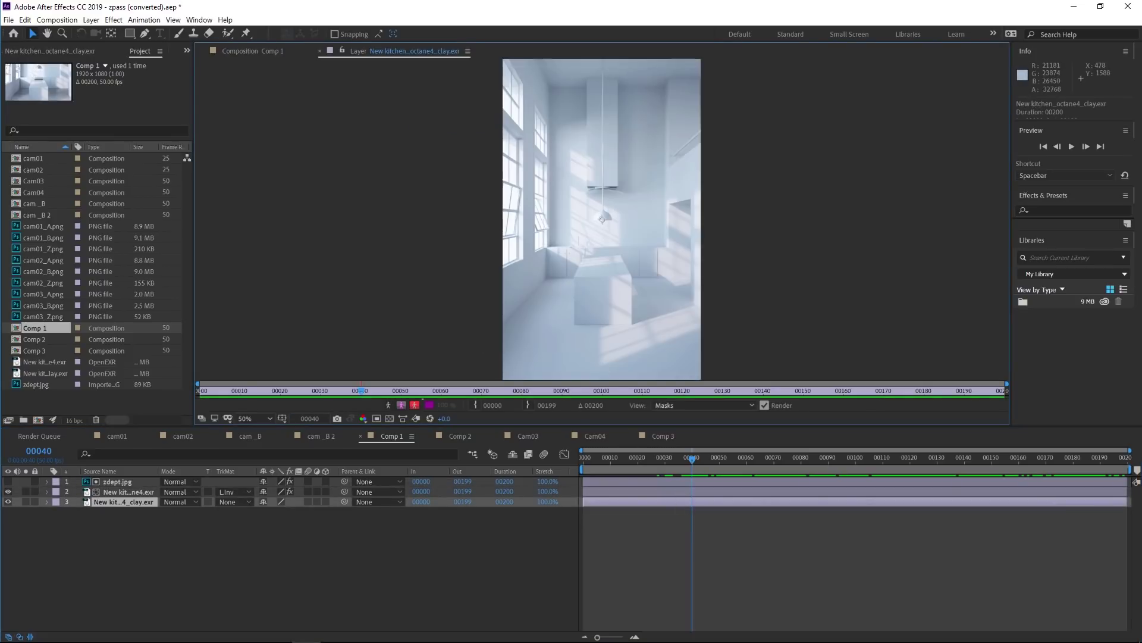
Solo the full render layer and view the zdept.jpg depth pass layer
key(ctrl+Up)
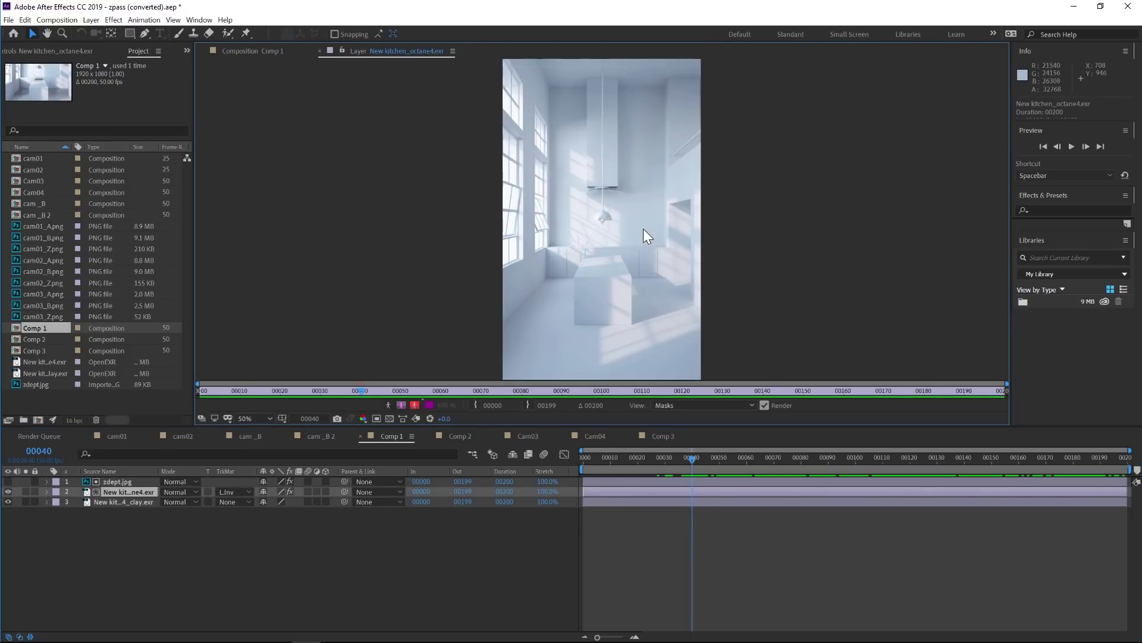
click(25, 491)
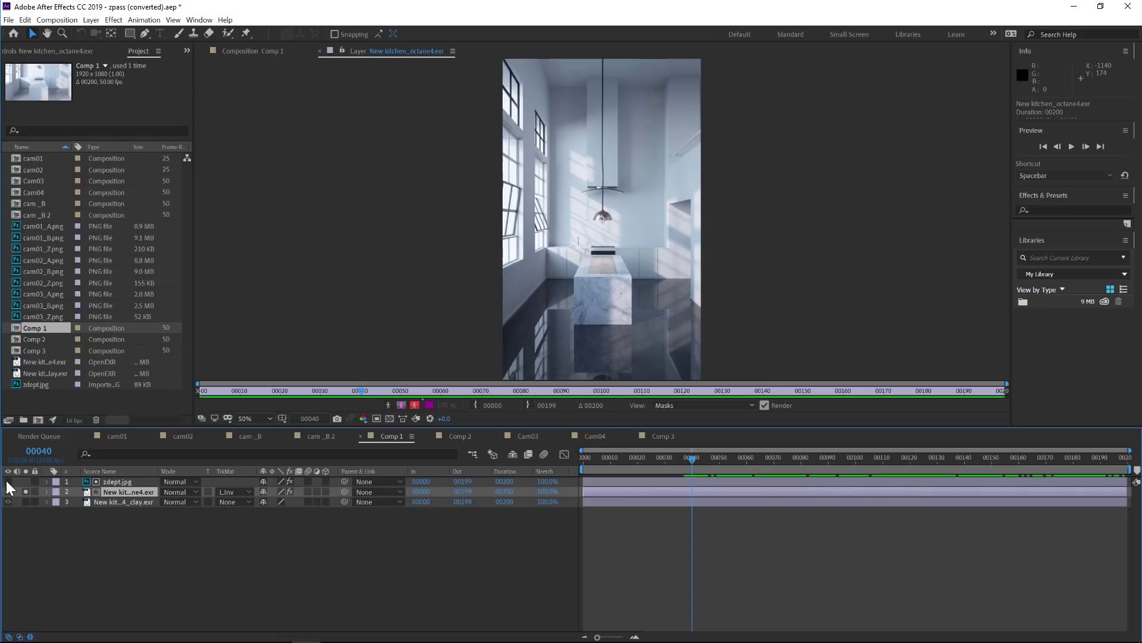
click(117, 482)
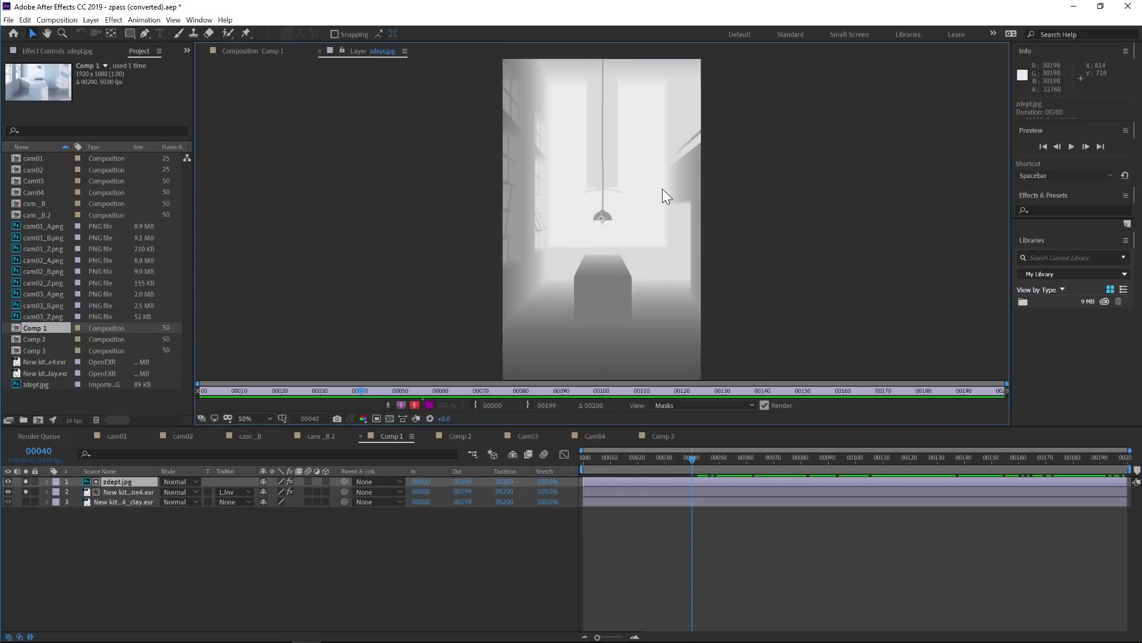
Open zdept.jpg in its Layer view and select its Invert effect in Effect Controls
click(241, 51)
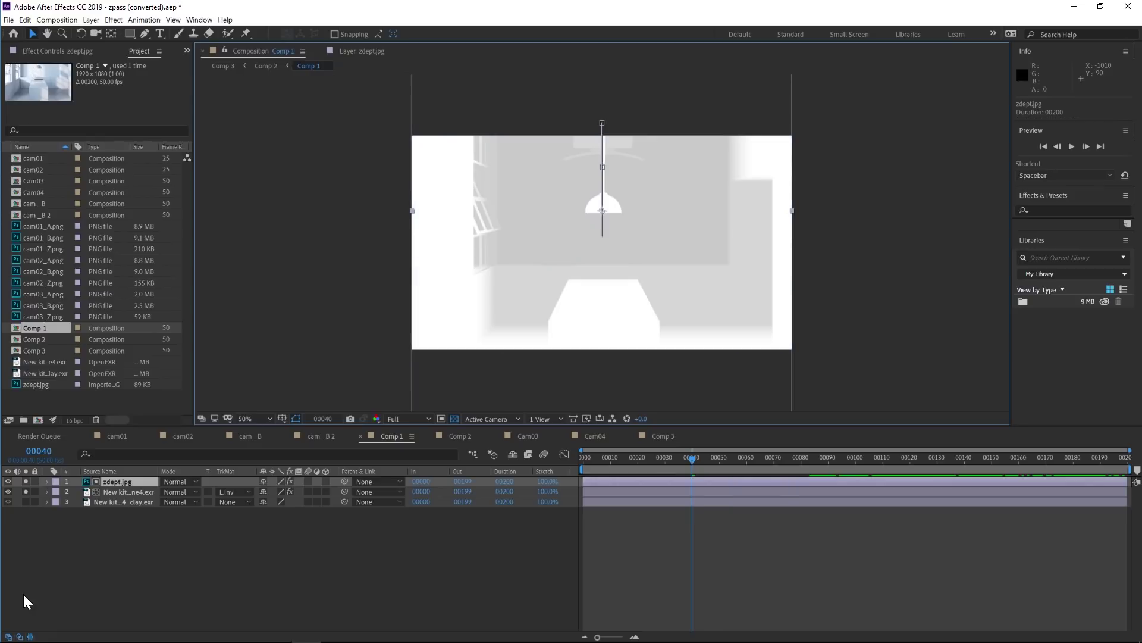
click(8, 482)
double_click(122, 482)
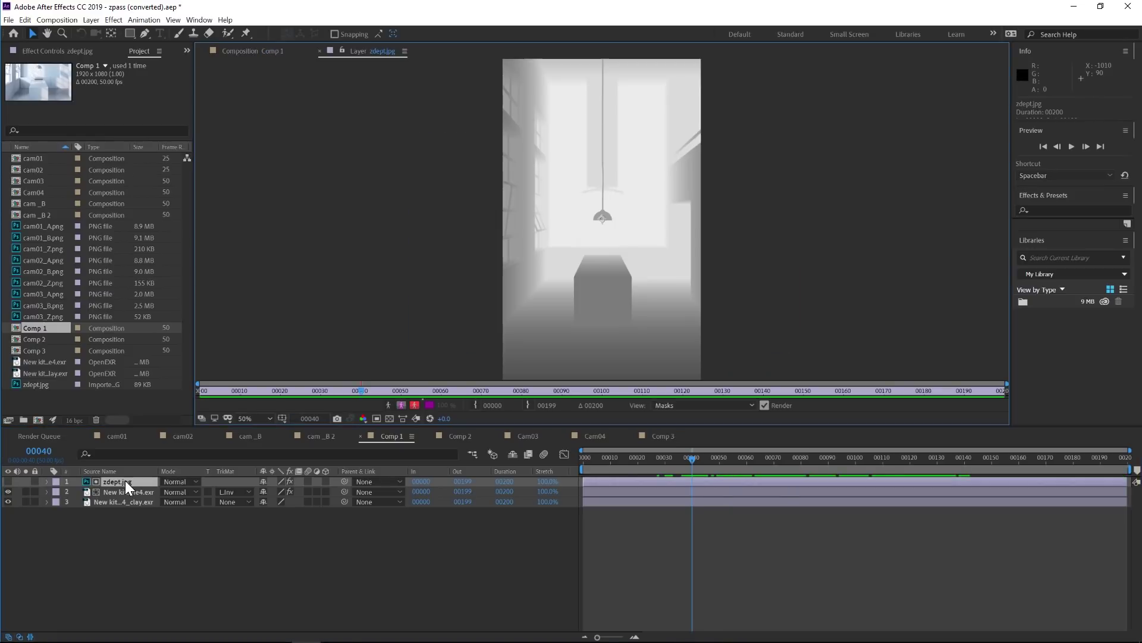
click(41, 52)
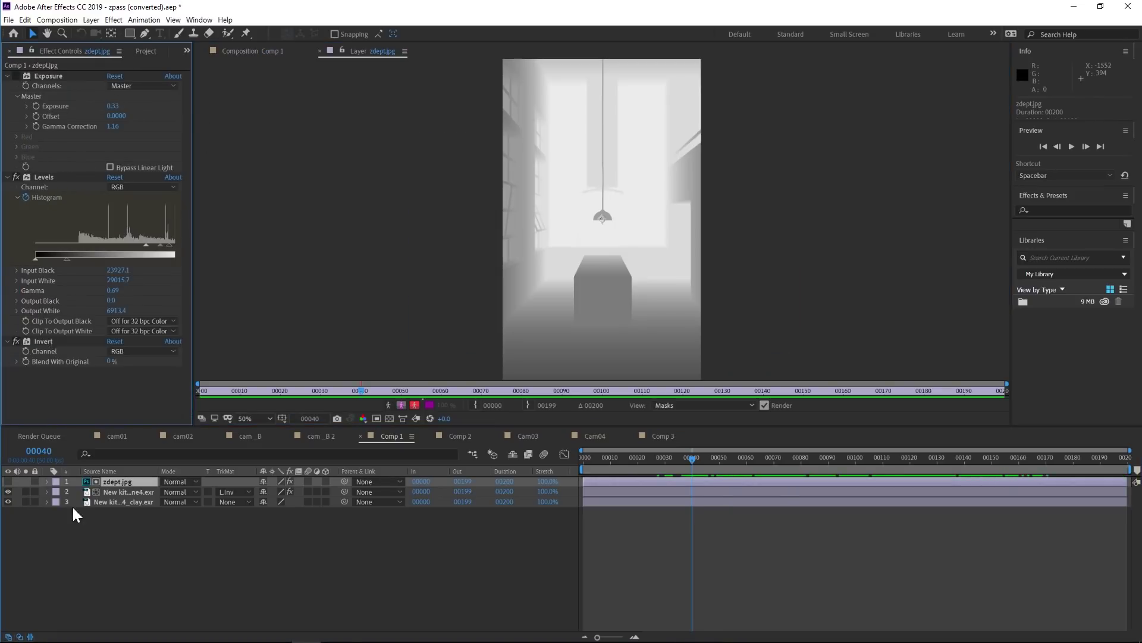
click(43, 341)
Show and solo zdept.jpg in Comp 1, toggle its Invert effect, and scrub to check the depth pass
click(253, 51)
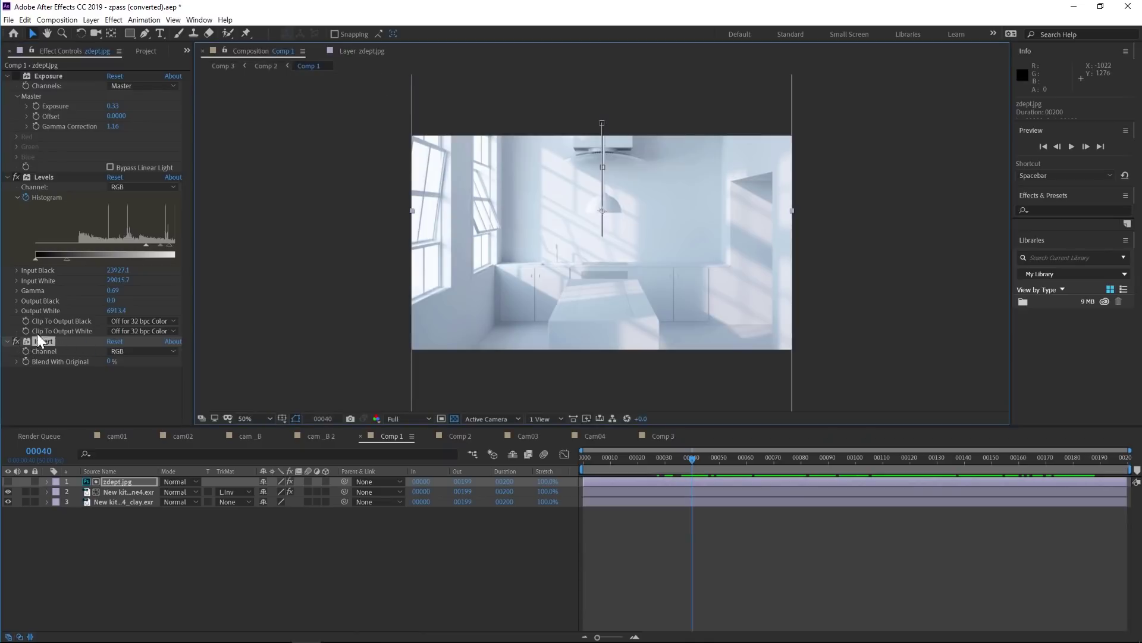
click(8, 481)
click(25, 481)
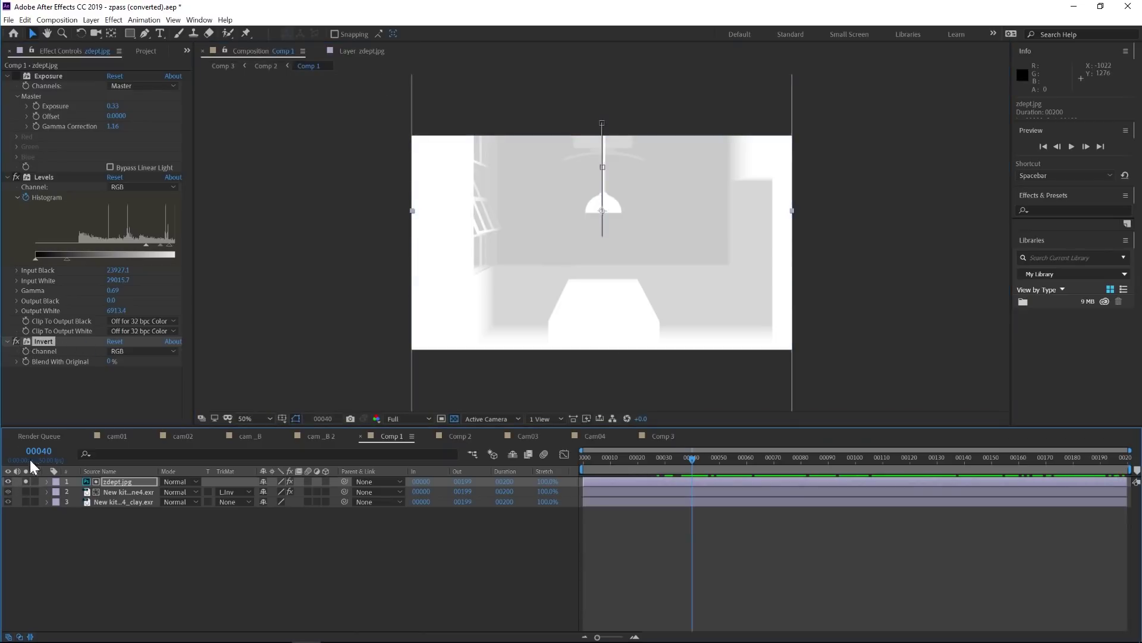
click(16, 342)
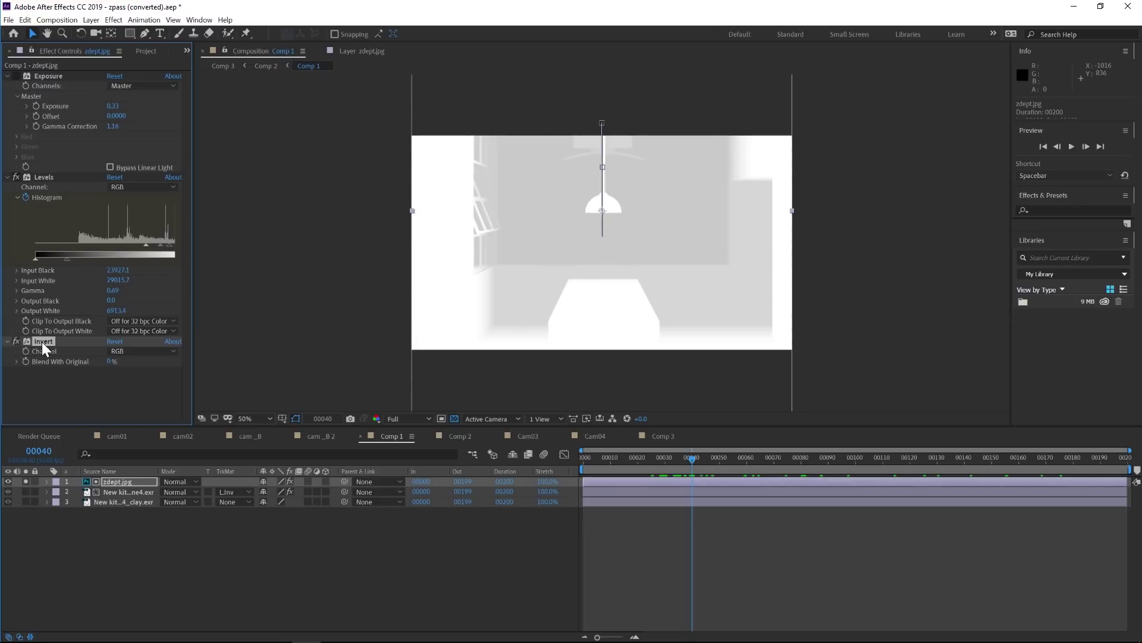
drag(692, 483, 777, 452)
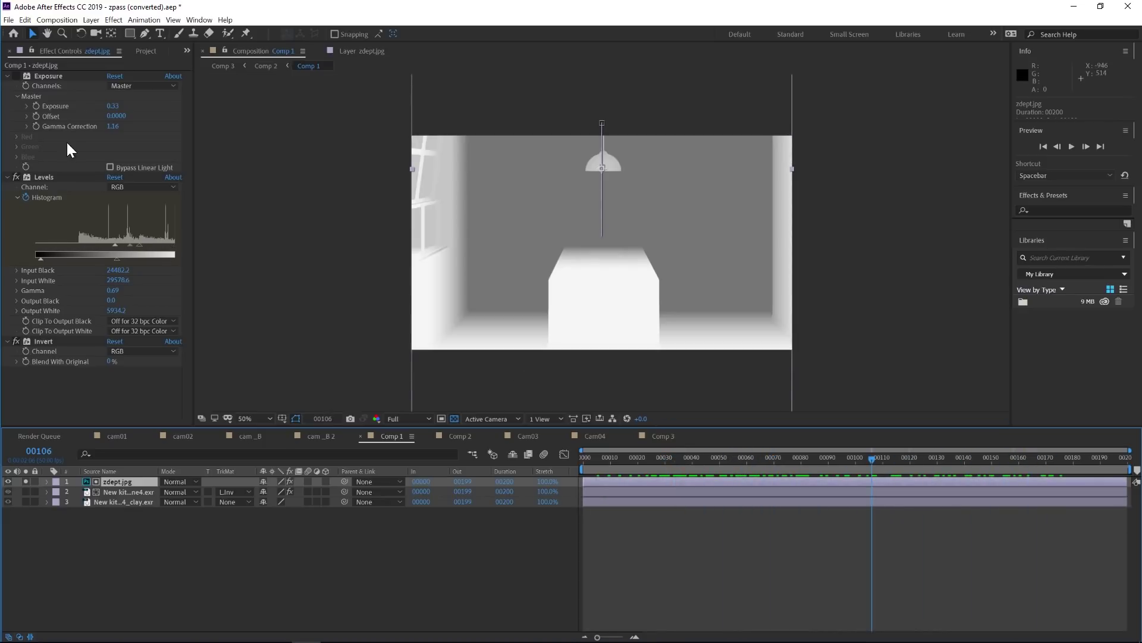
Adjust the depth pass Levels output white, with Input Black 9380.6 and Input White 20560.3
click(39, 177)
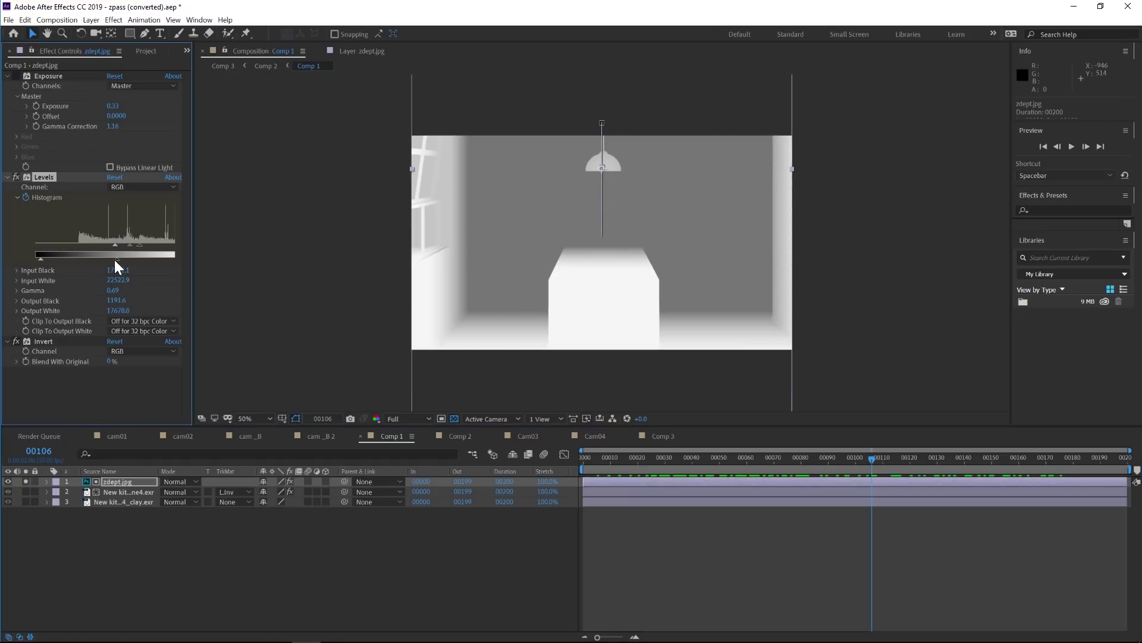
mouse_move(113, 260)
mouse_down()
mouse_move(84, 260)
mouse_move(162, 260)
mouse_move(82, 264)
mouse_move(116, 256)
mouse_up()
drag(99, 245, 137, 256)
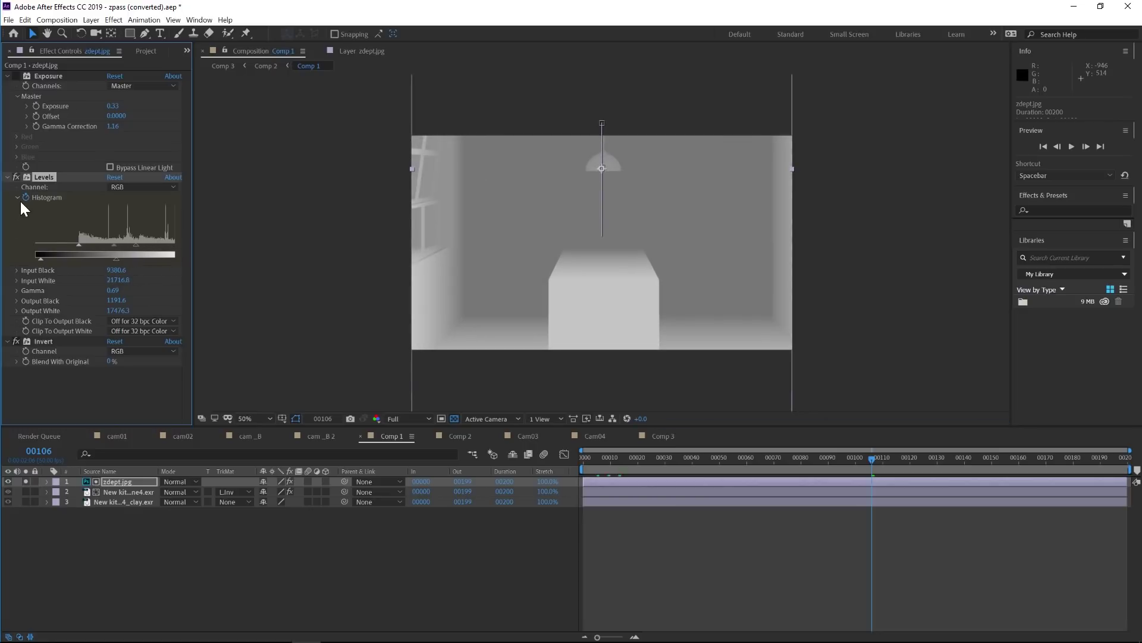
drag(155, 250, 131, 252)
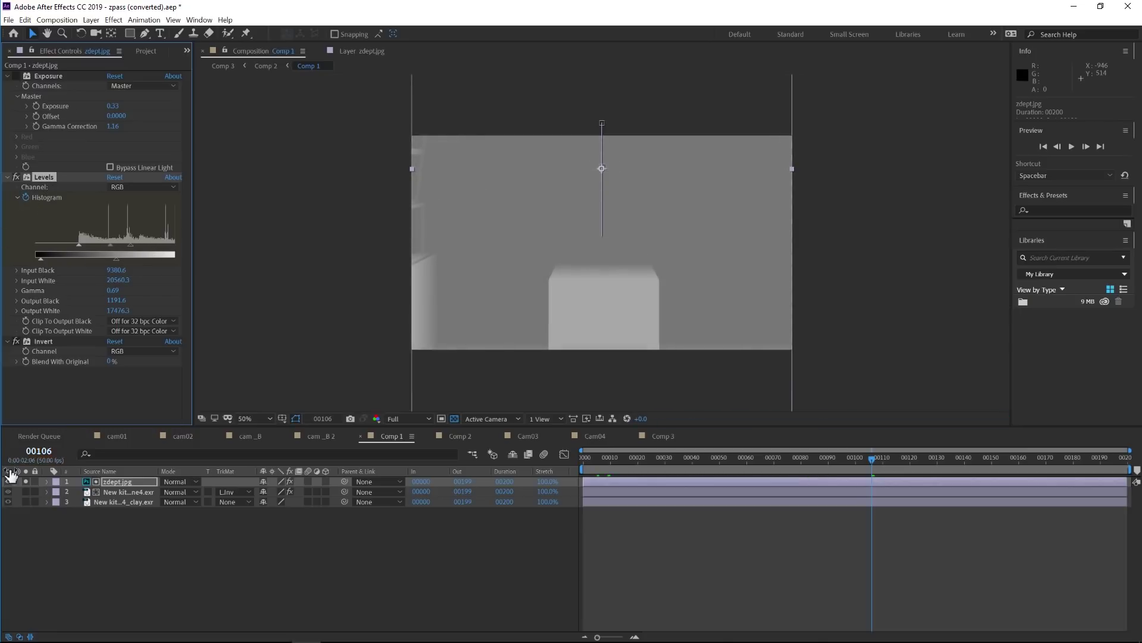
Hide zdept.jpg, keep the full render's Track Matte as Luma Inverted Matte "zdept.jpg", and preview it
click(8, 482)
click(110, 491)
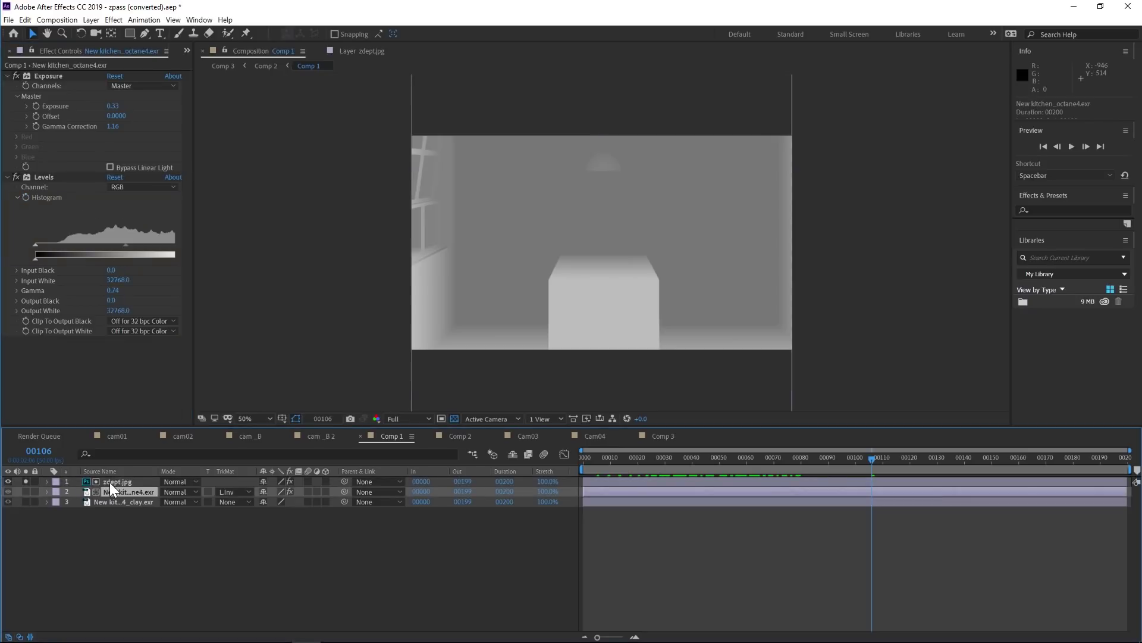
click(8, 481)
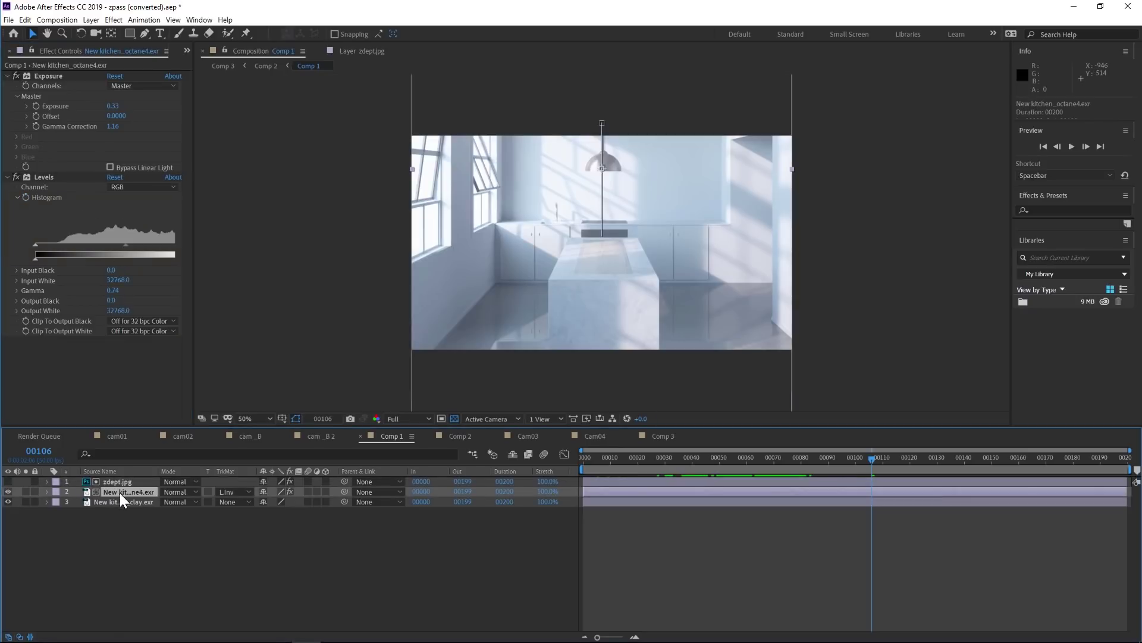
click(224, 494)
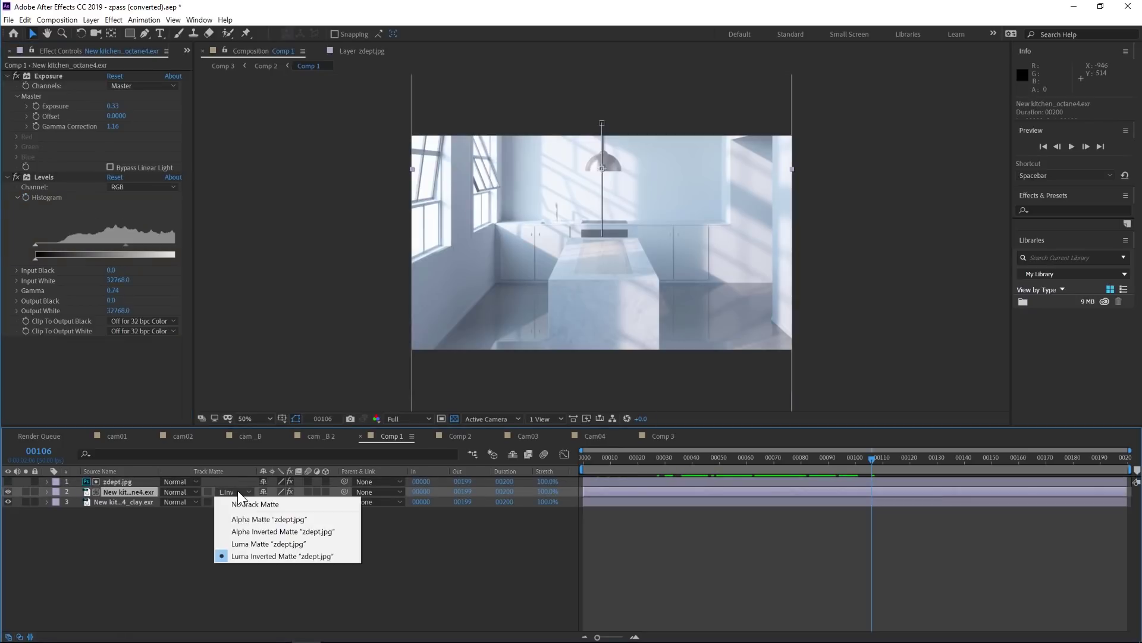
click(272, 556)
drag(632, 463, 1065, 483)
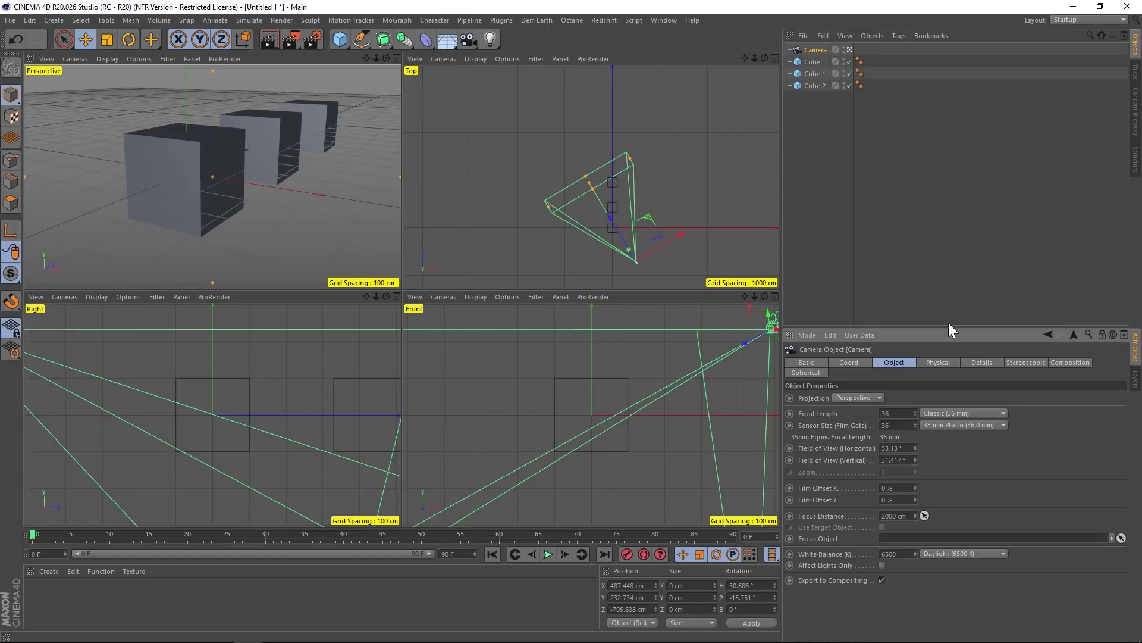
In the camera's Details settings, drag the far DOF handle so the rear blur End is 1839.234 cm
drag(948, 326, 948, 203)
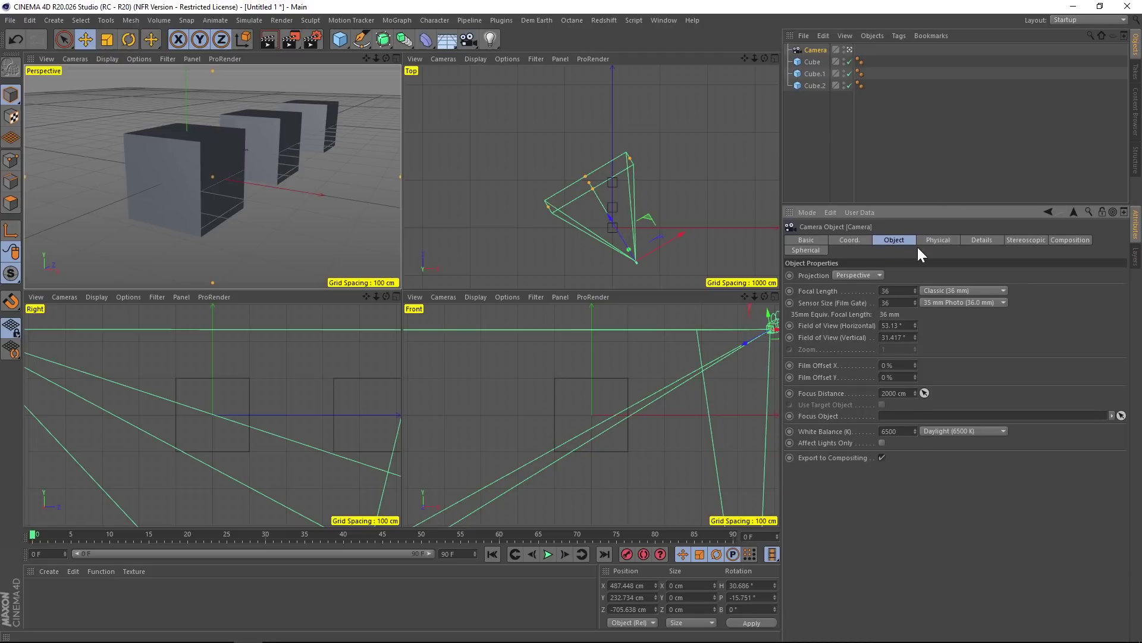
click(983, 240)
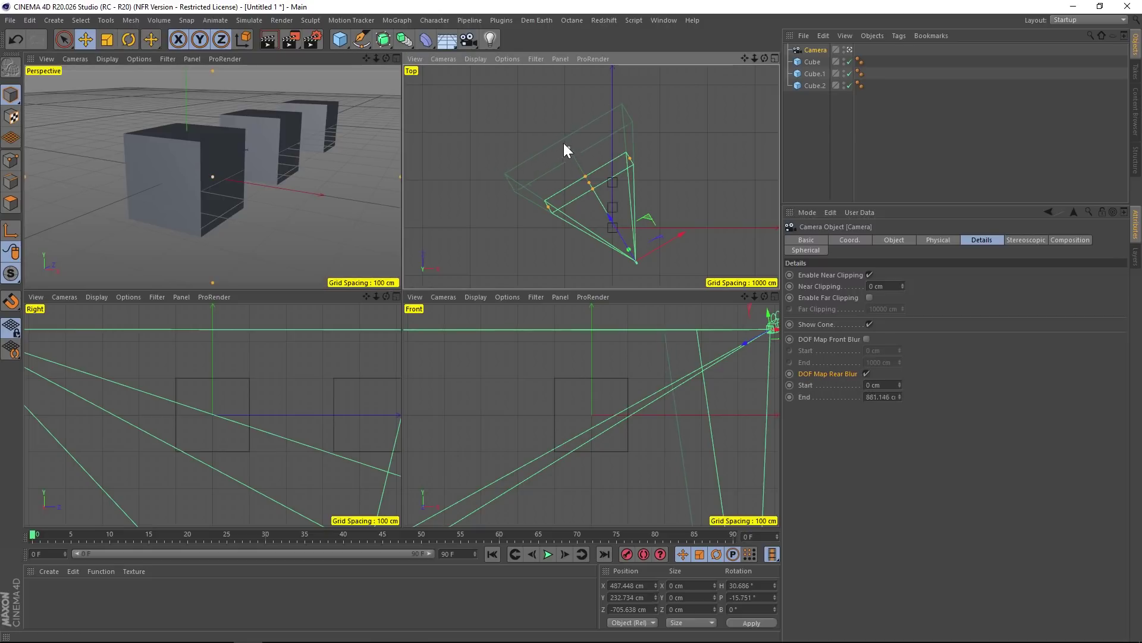
drag(587, 178, 626, 247)
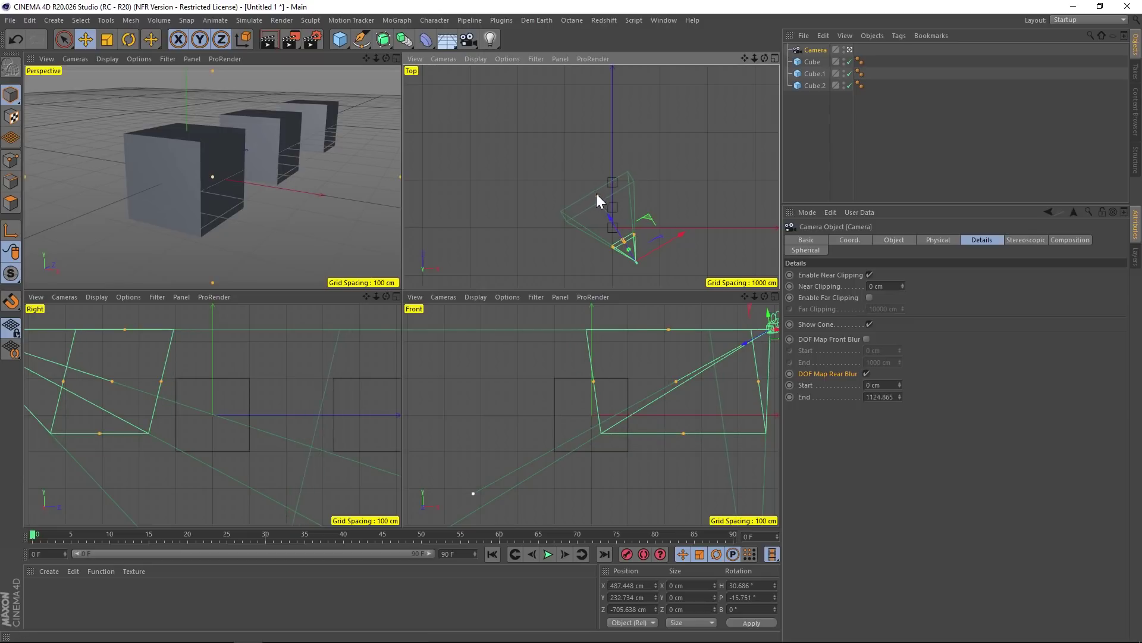
mouse_move(583, 170)
mouse_down()
mouse_move(632, 191)
mouse_move(584, 169)
mouse_up()
Add a Depth multi-pass in Render Settings and enable Multi-Pass rendering
click(310, 40)
drag(506, 37, 523, 53)
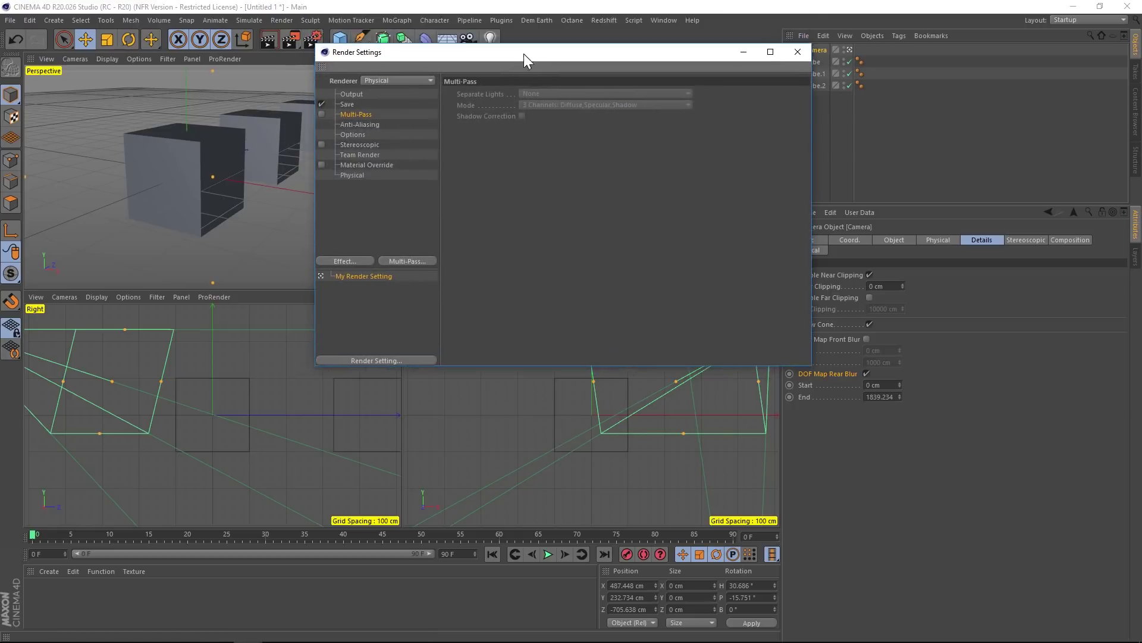
click(408, 261)
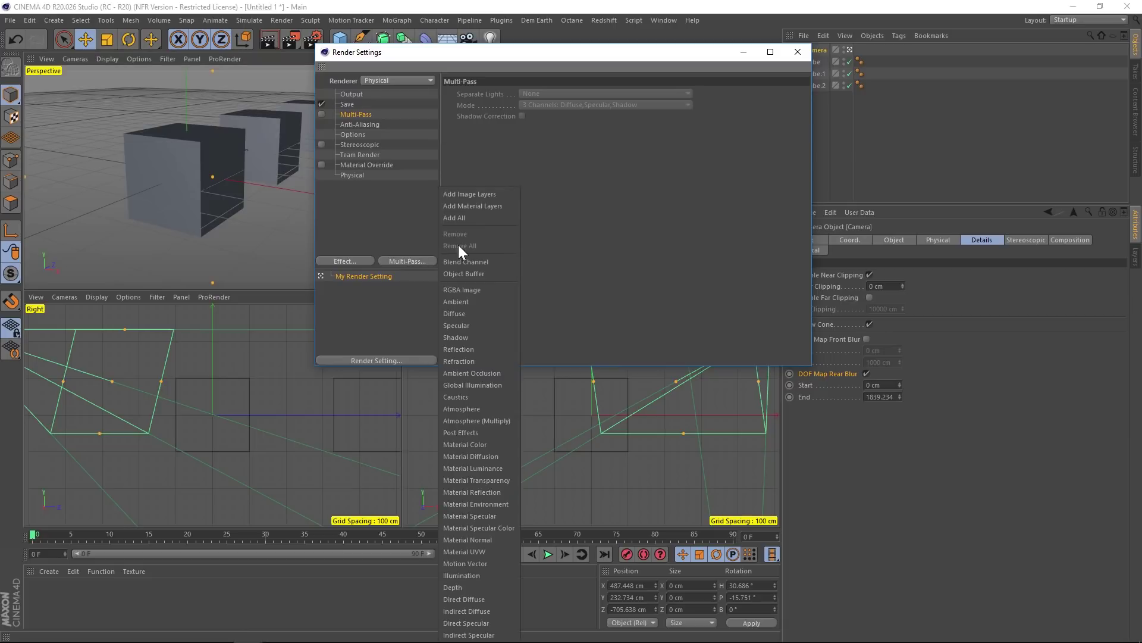
click(462, 587)
click(355, 115)
click(322, 113)
drag(438, 57, 398, 160)
Render the cubes to the Picture Viewer and inspect the Depth layer, then the normal image
click(287, 38)
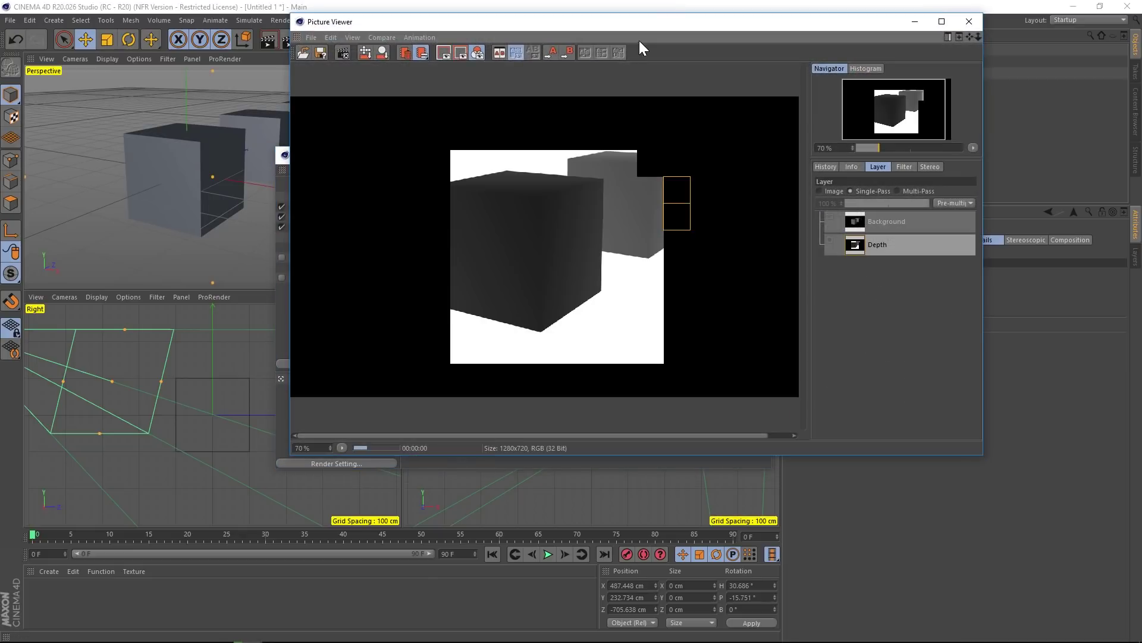
drag(680, 25, 493, 51)
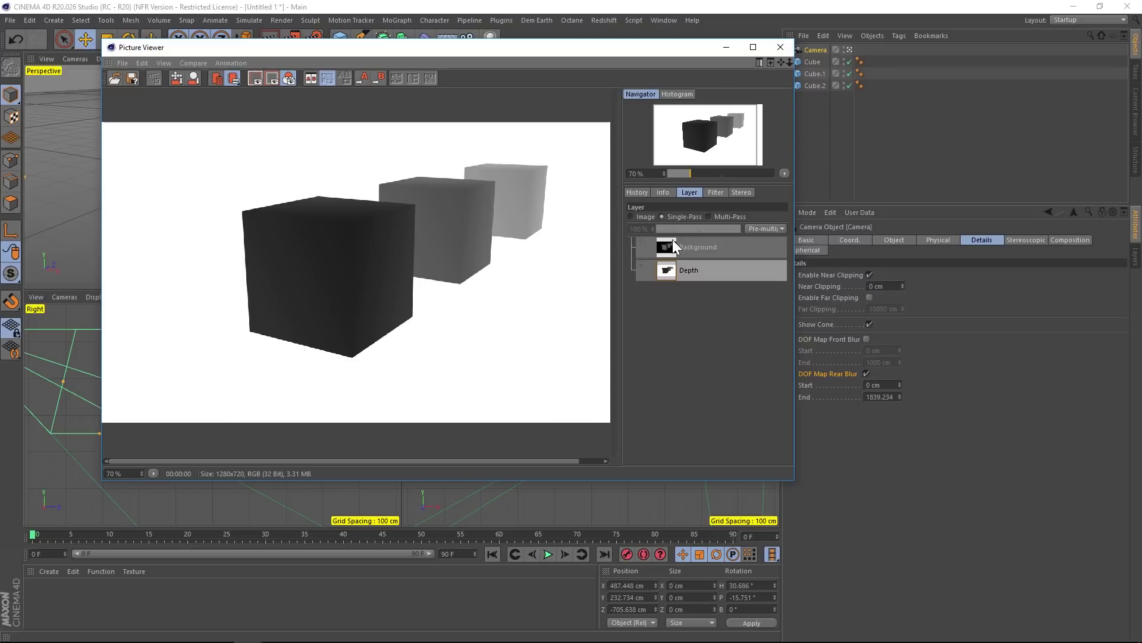
click(672, 270)
click(672, 266)
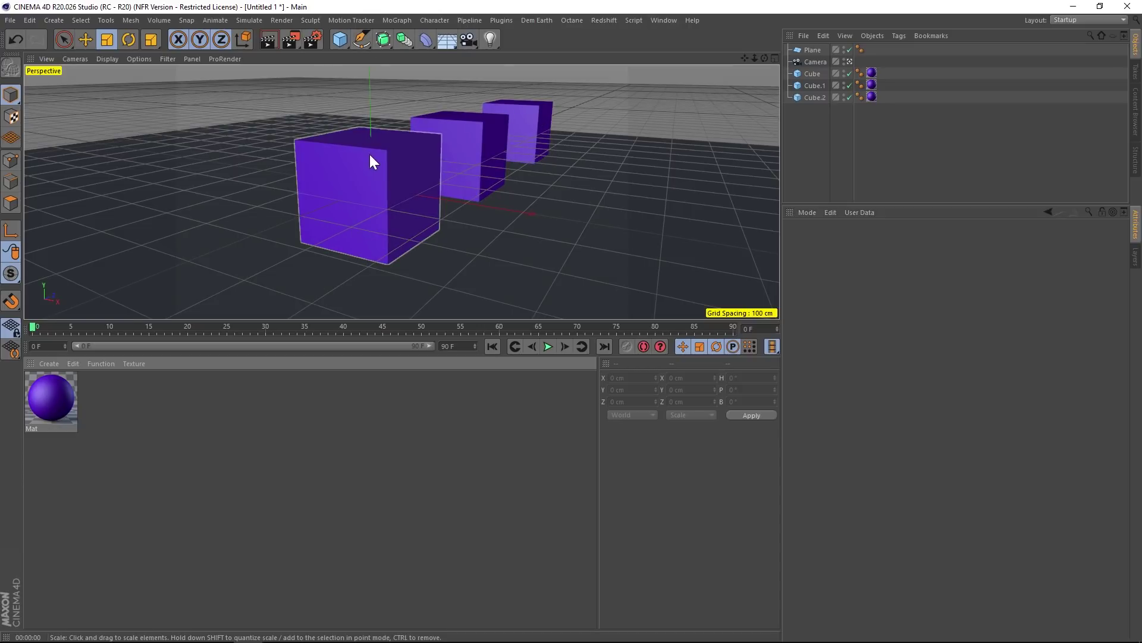
Enable Material Override in Render Settings using a new plain white material, Mat.1, as the custom material
click(313, 38)
drag(491, 47, 527, 149)
click(392, 269)
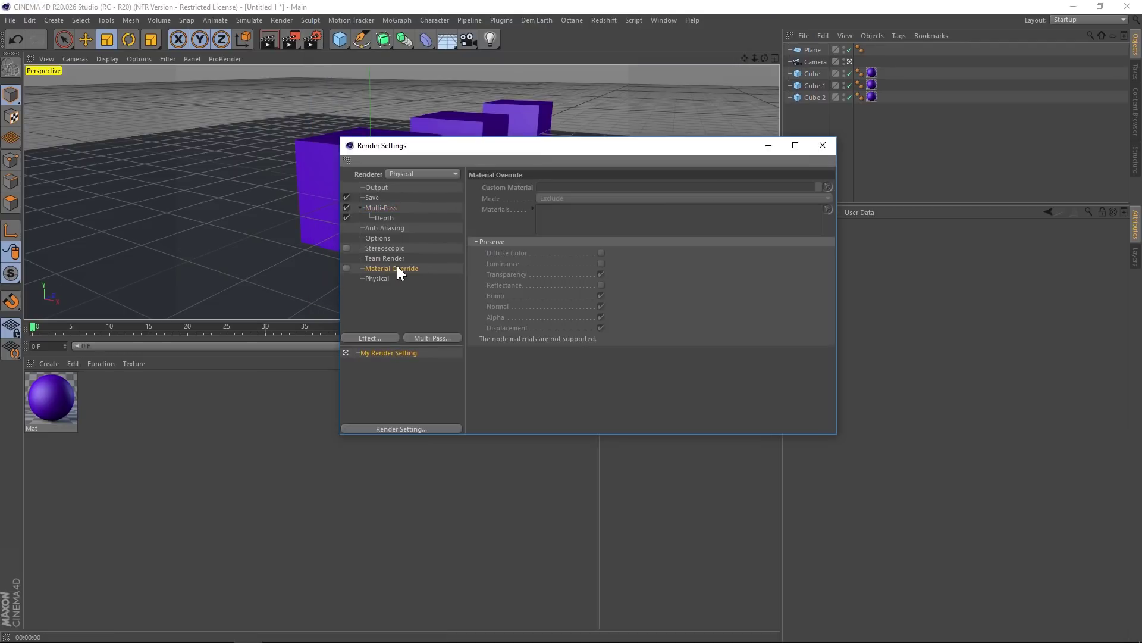
click(347, 268)
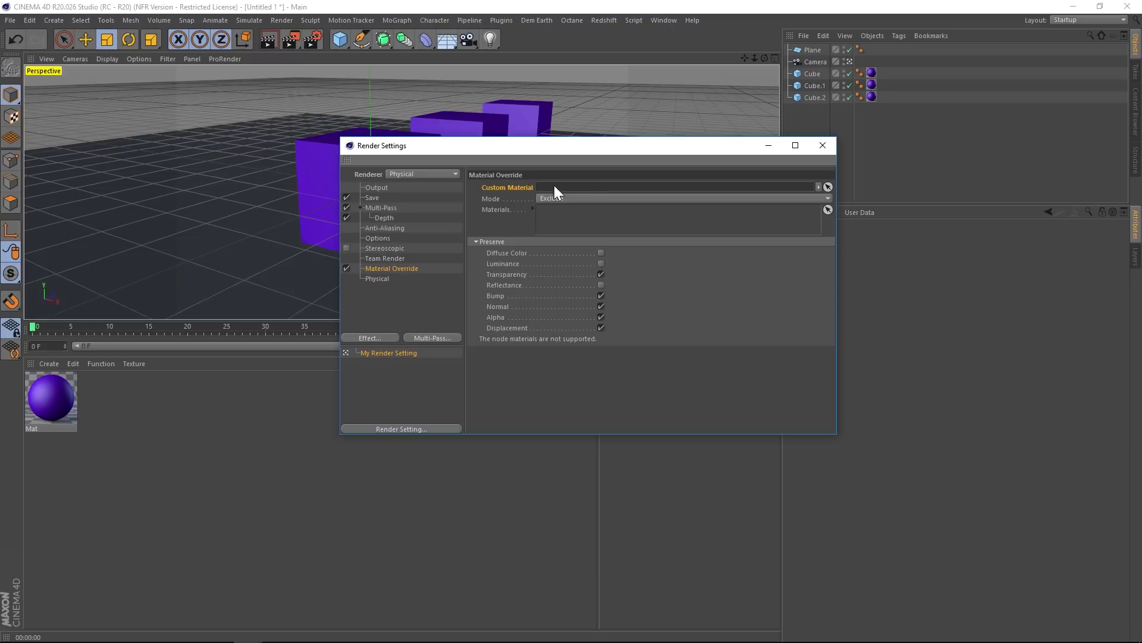
double_click(141, 377)
drag(66, 396, 564, 188)
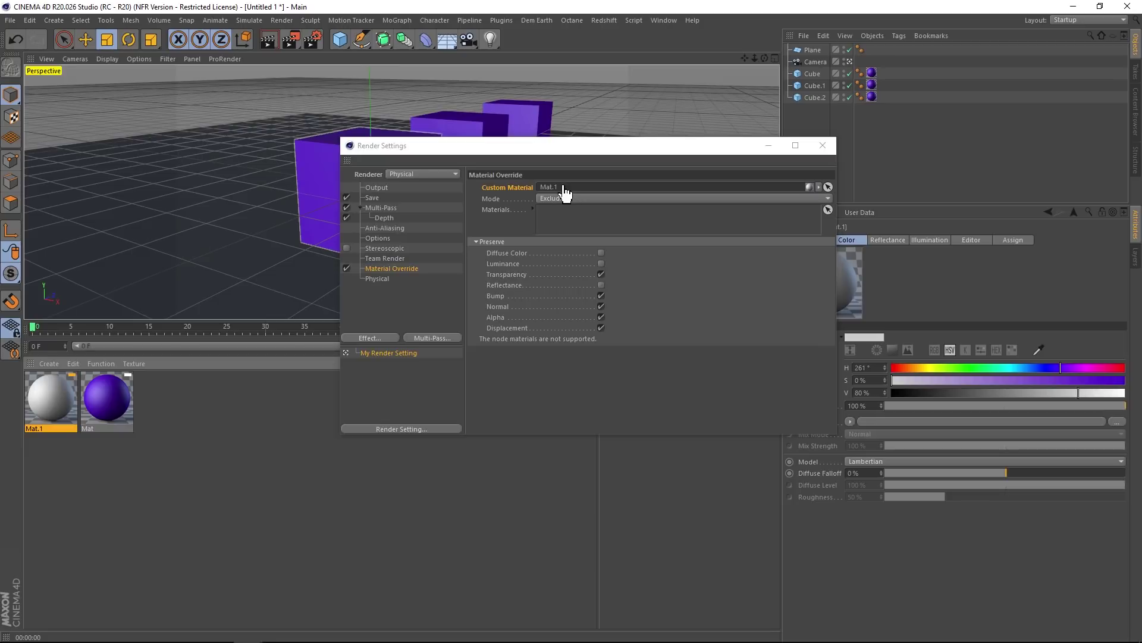
drag(544, 149, 546, 325)
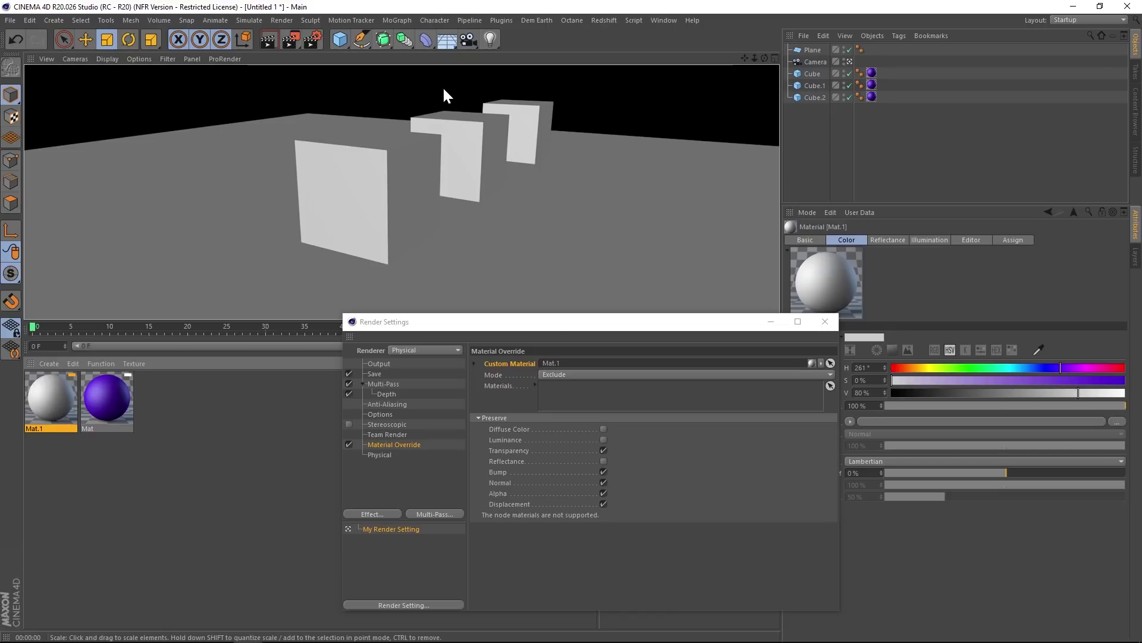
drag(583, 320, 514, 151)
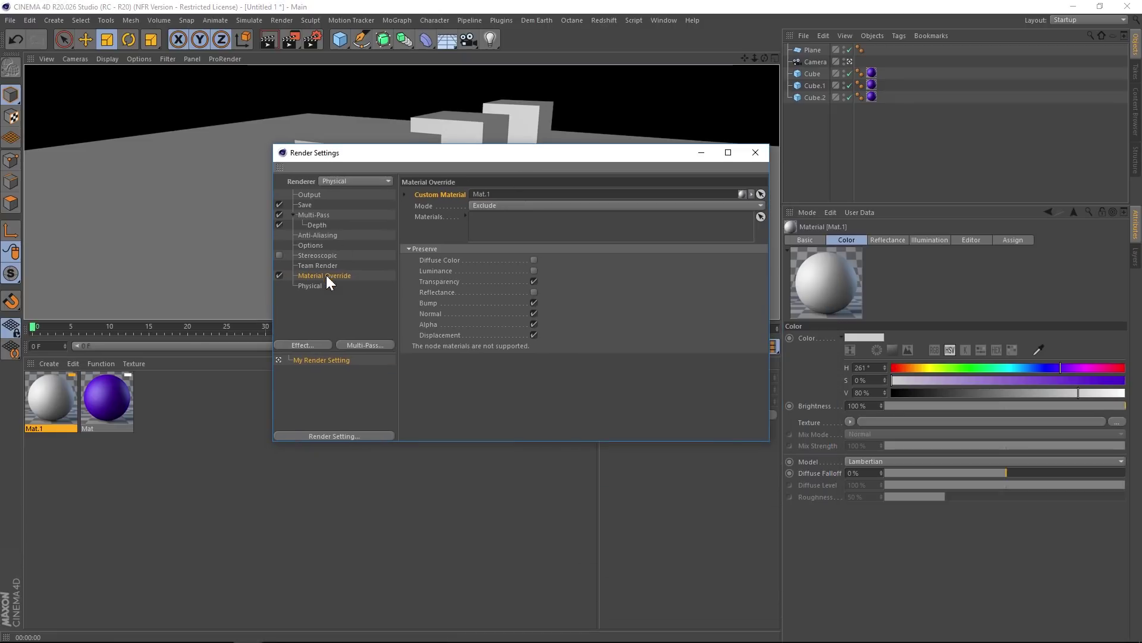
click(757, 154)
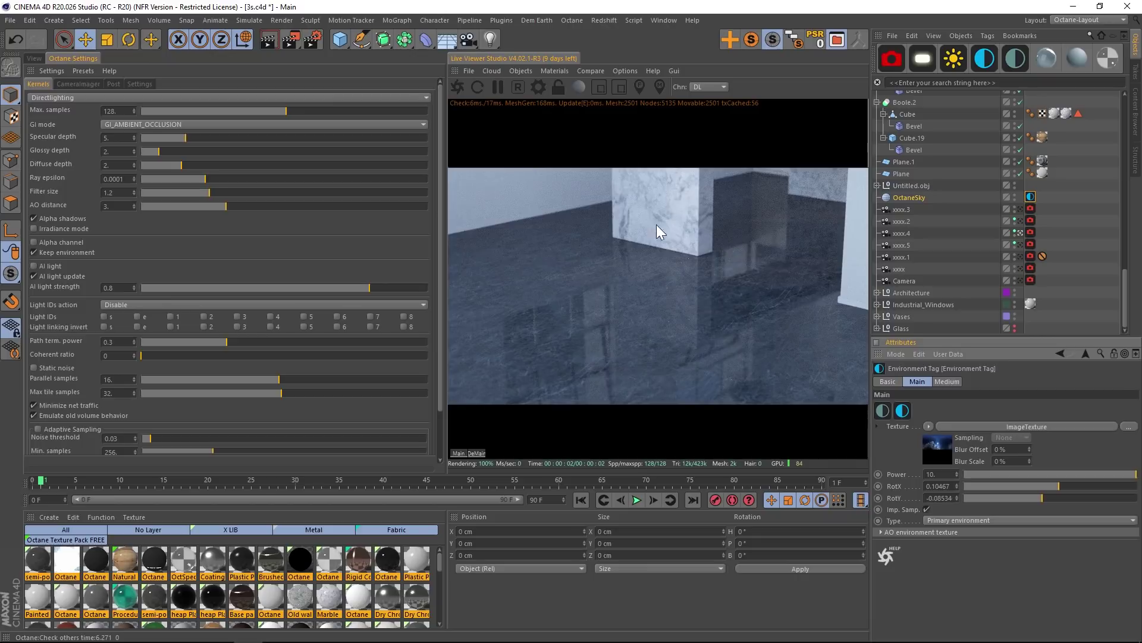
Toggle the Live Viewer clay mode, render 1920×1080 to the Picture Viewer, and cancel the stop-renderer prompt
click(581, 88)
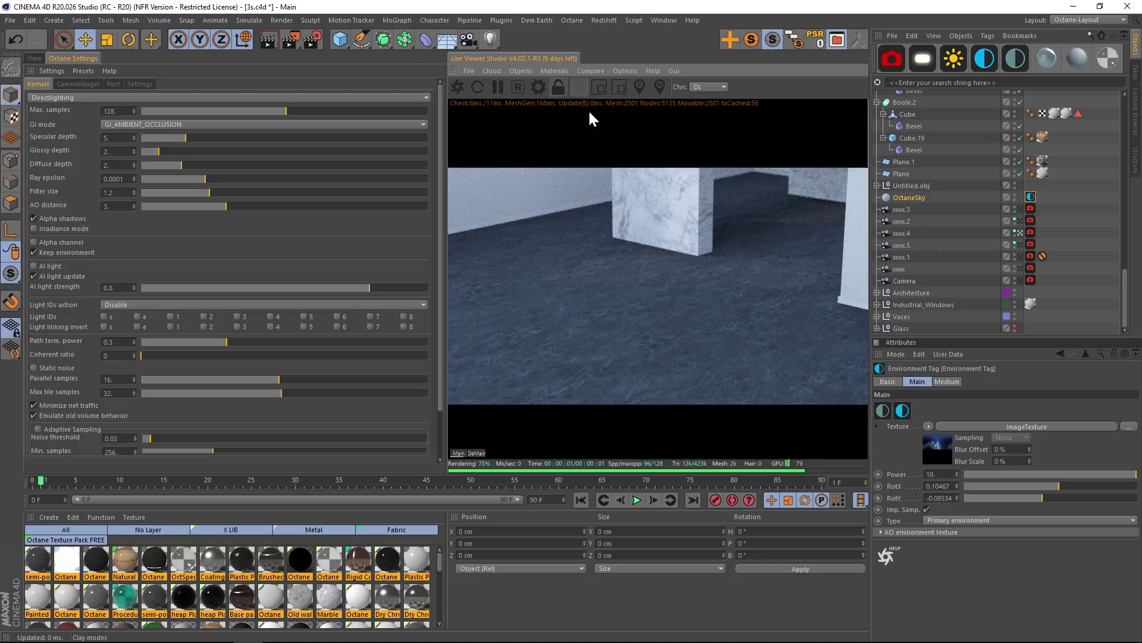
click(581, 87)
click(581, 88)
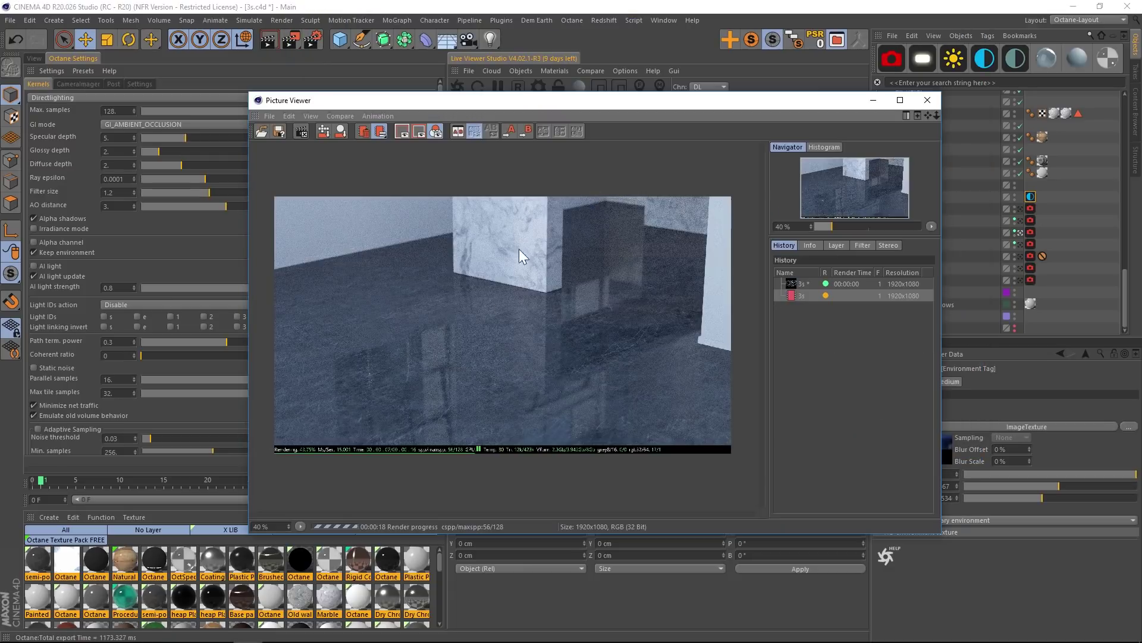
drag(616, 98, 658, 97)
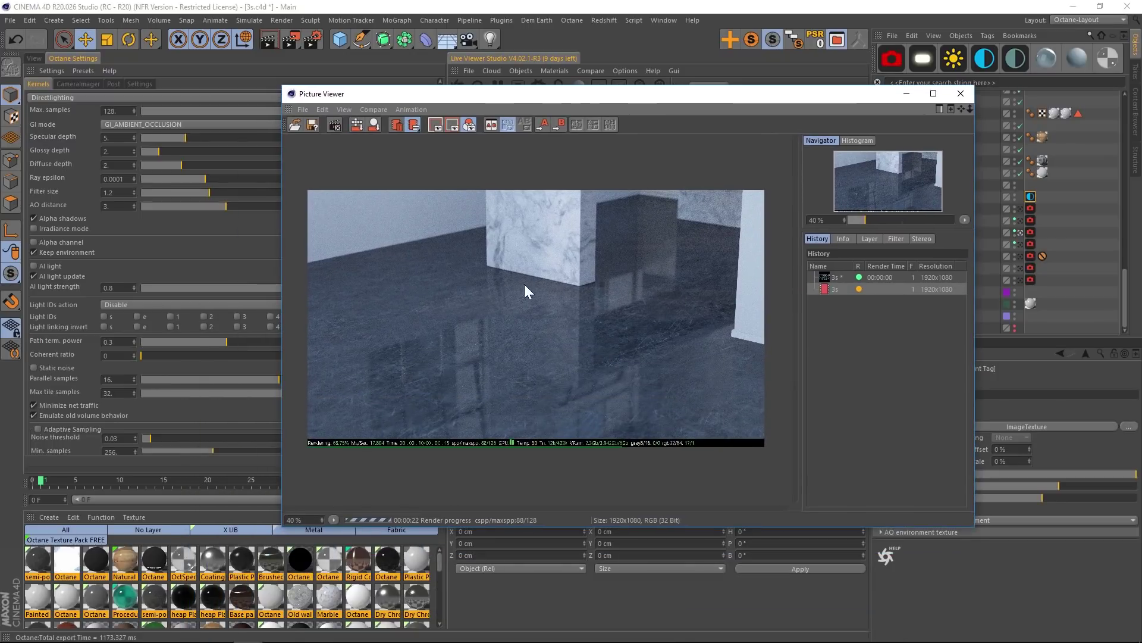
click(951, 102)
click(585, 371)
Set Octane Clay Rendering to Grey, view the result, then undo back to the marble materials
click(313, 40)
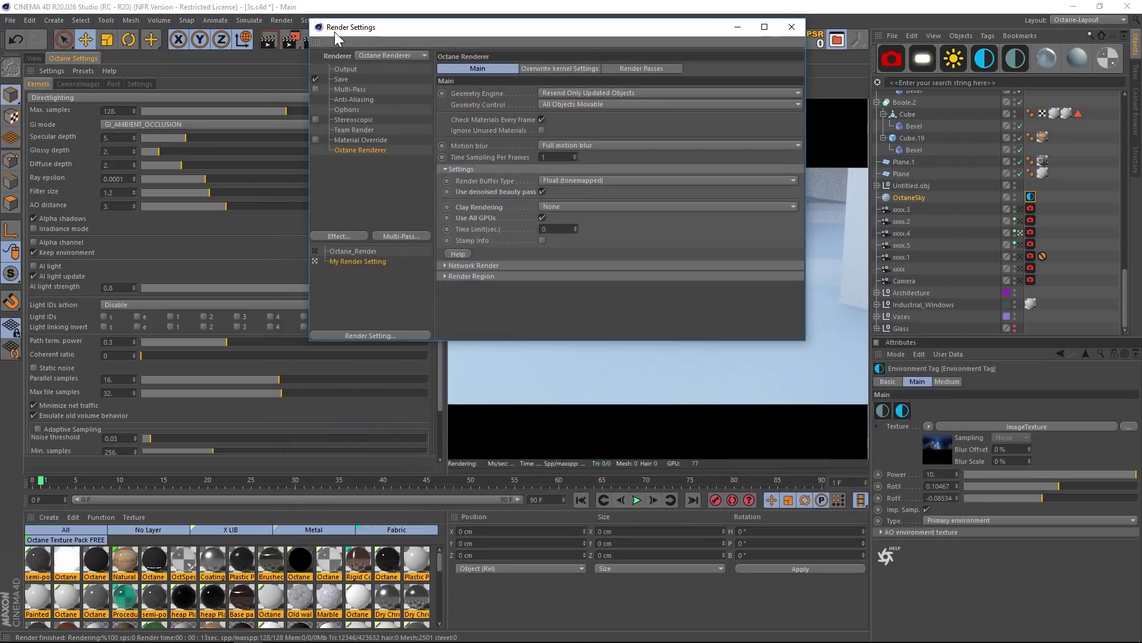
drag(381, 26, 389, 84)
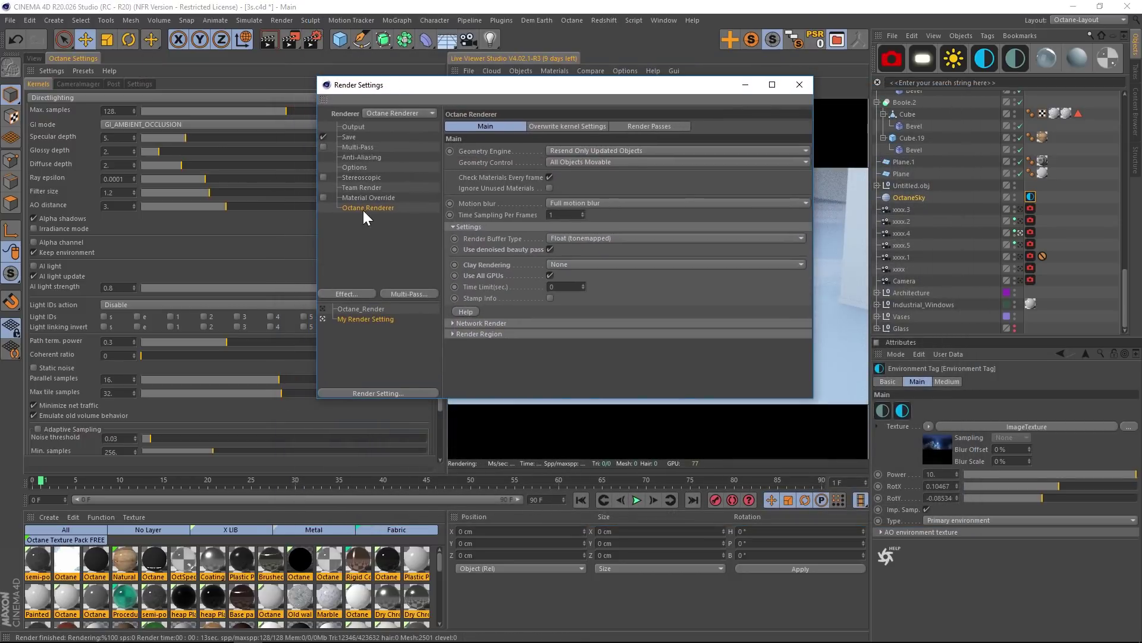
click(566, 265)
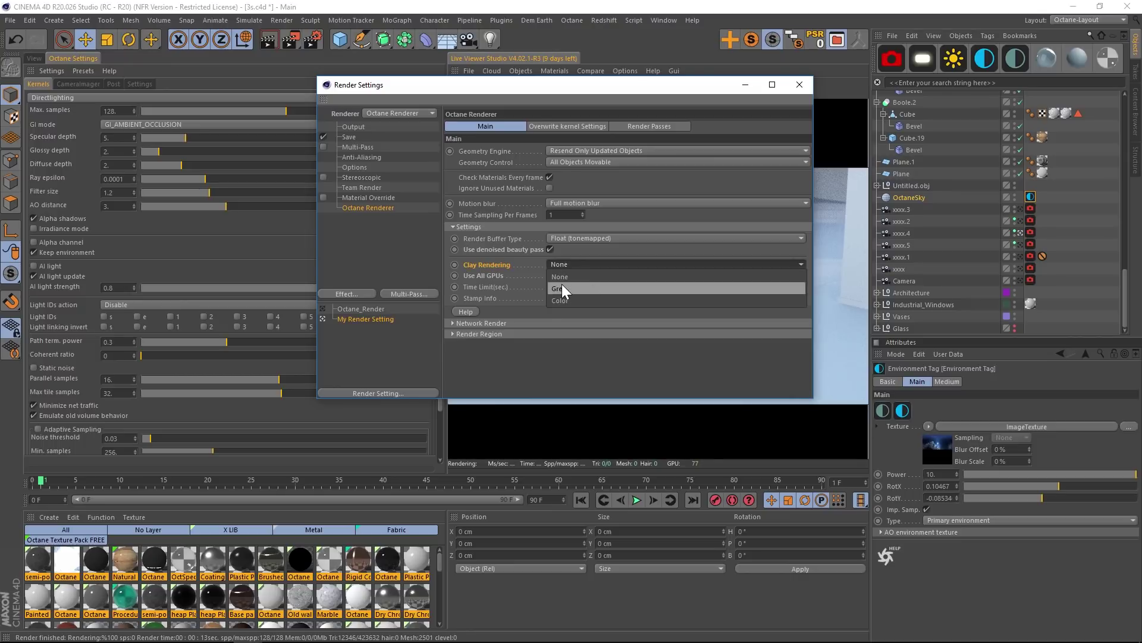
click(565, 288)
click(799, 84)
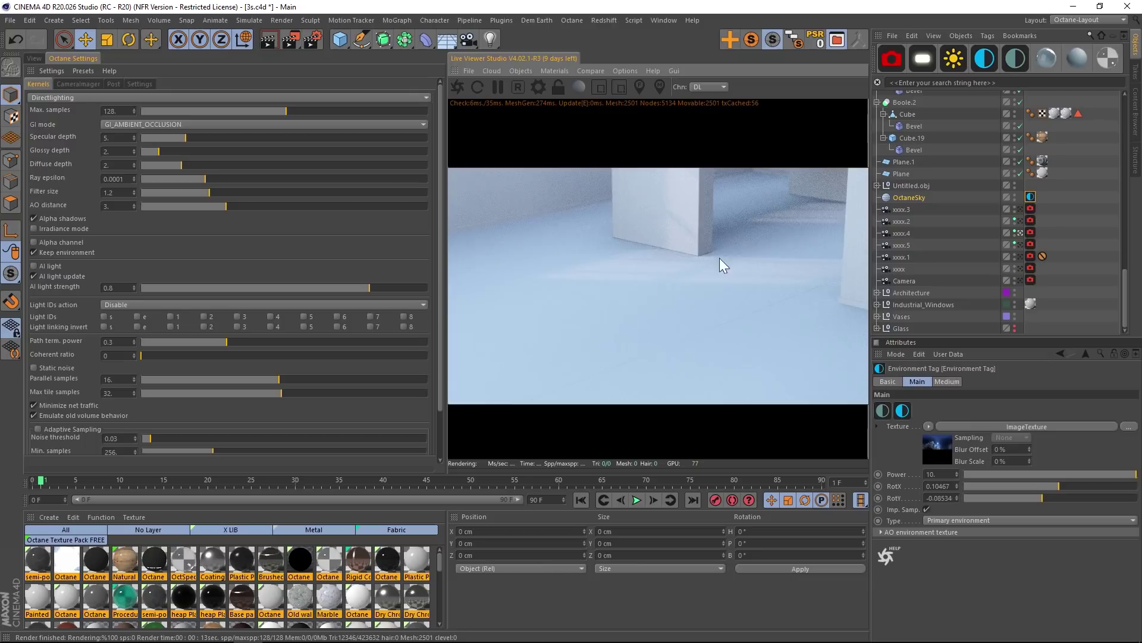
key(ctrl+z)
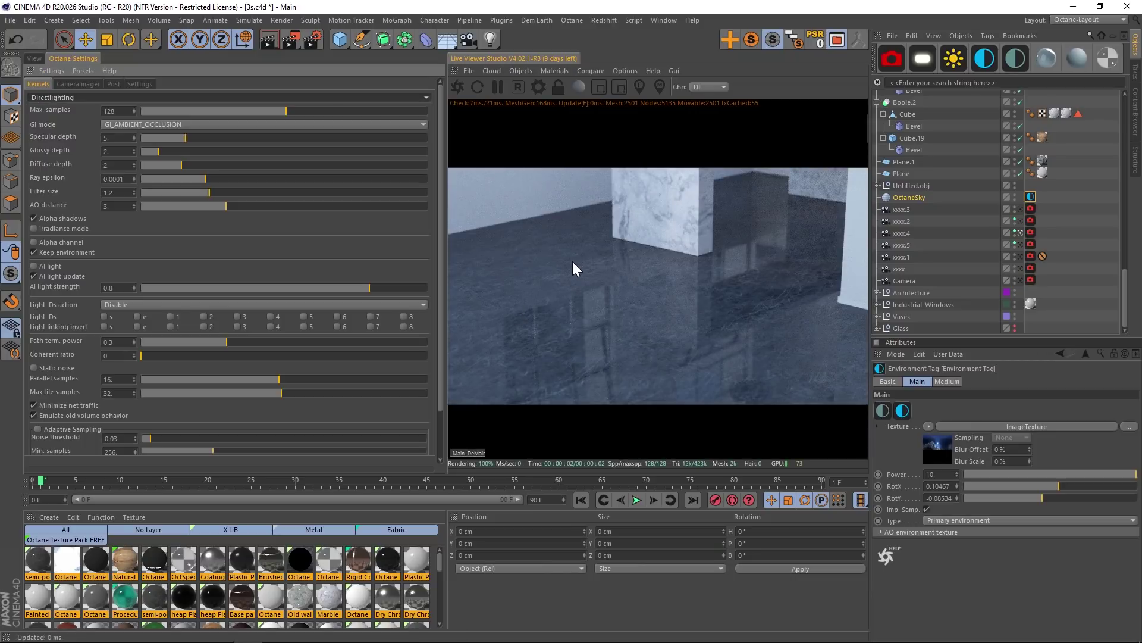
Switch the Octane kernel to Infochannels with Z-depth type and raise Z-depth max to about 21.8
click(71, 97)
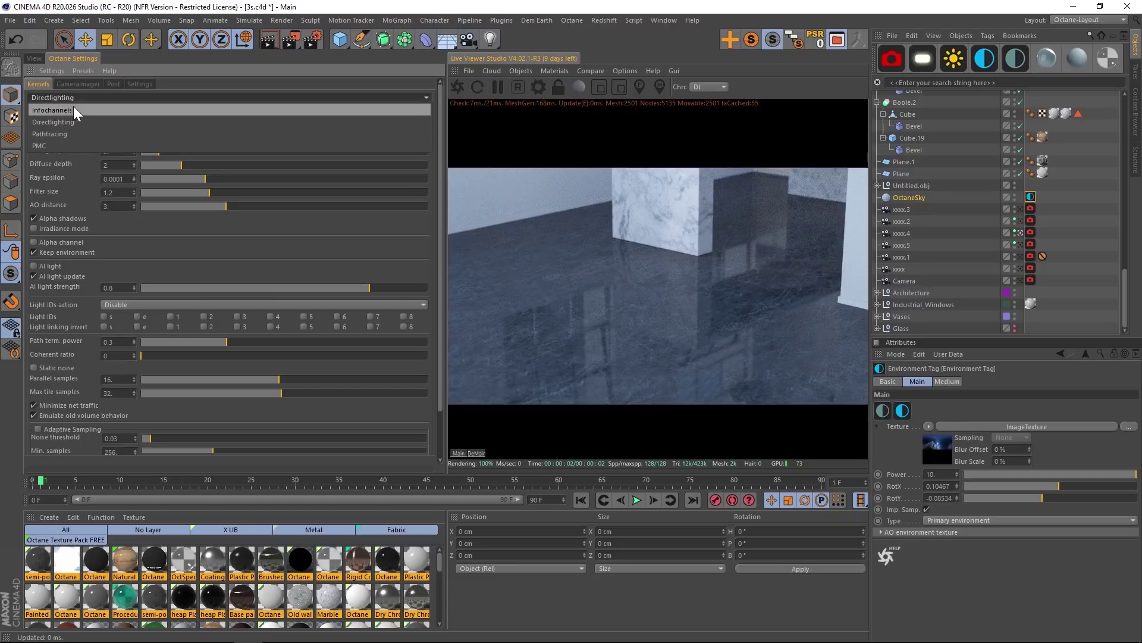
click(56, 107)
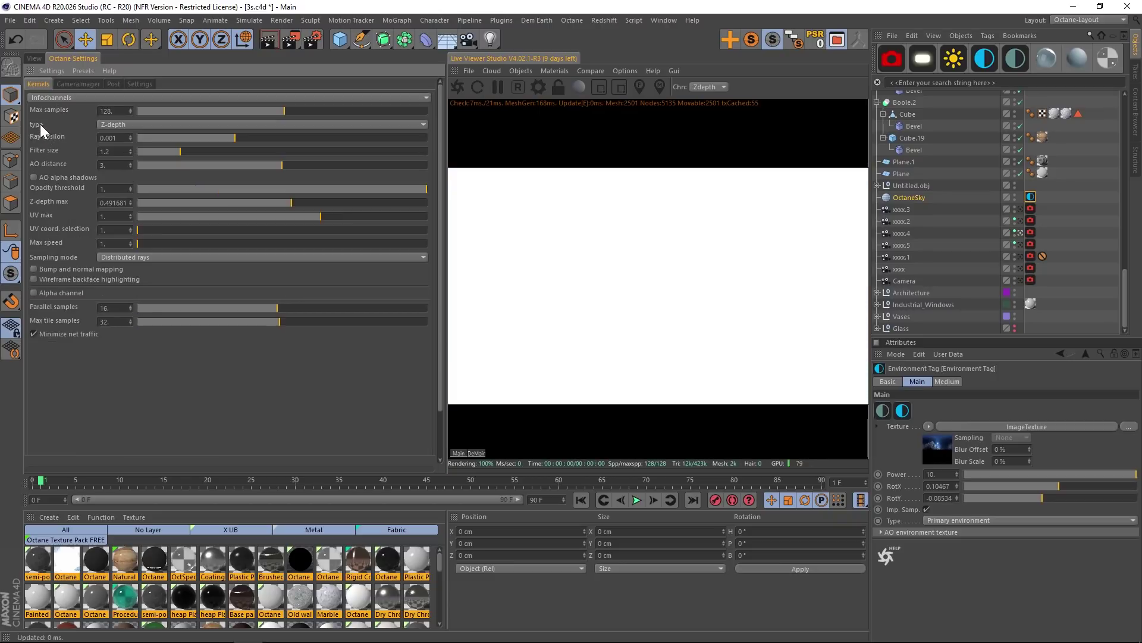
click(134, 125)
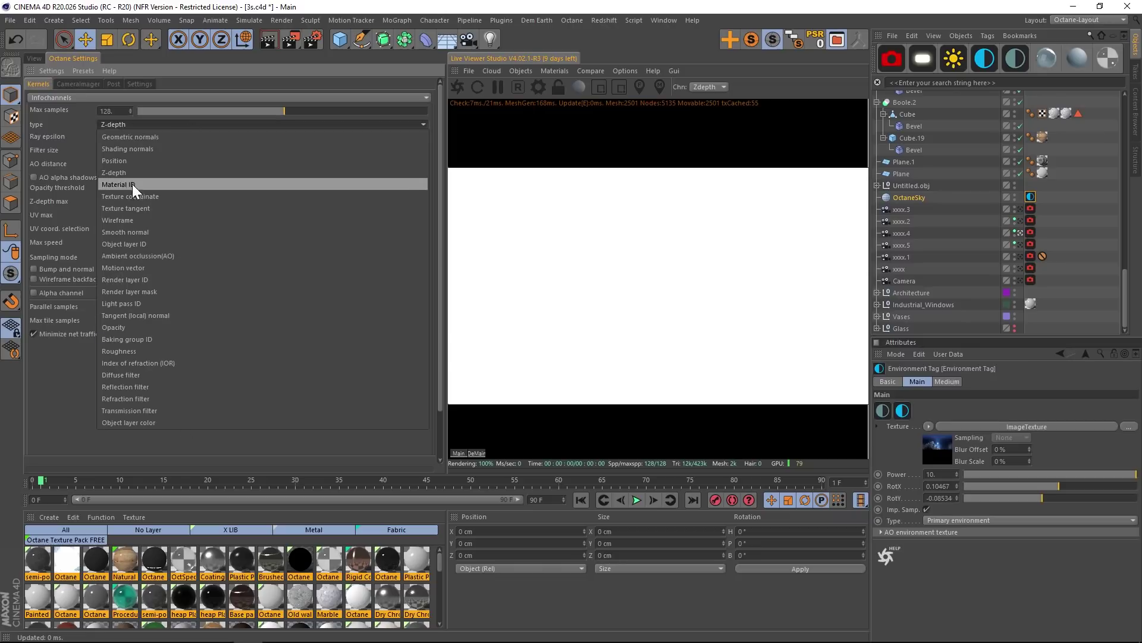
click(116, 171)
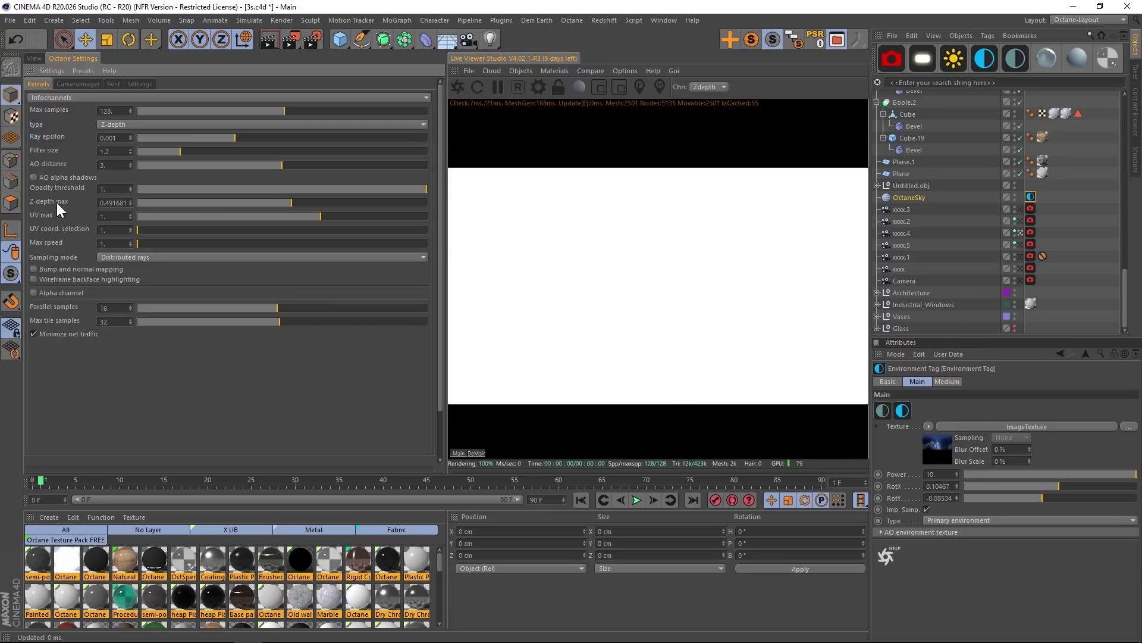
drag(291, 201, 362, 212)
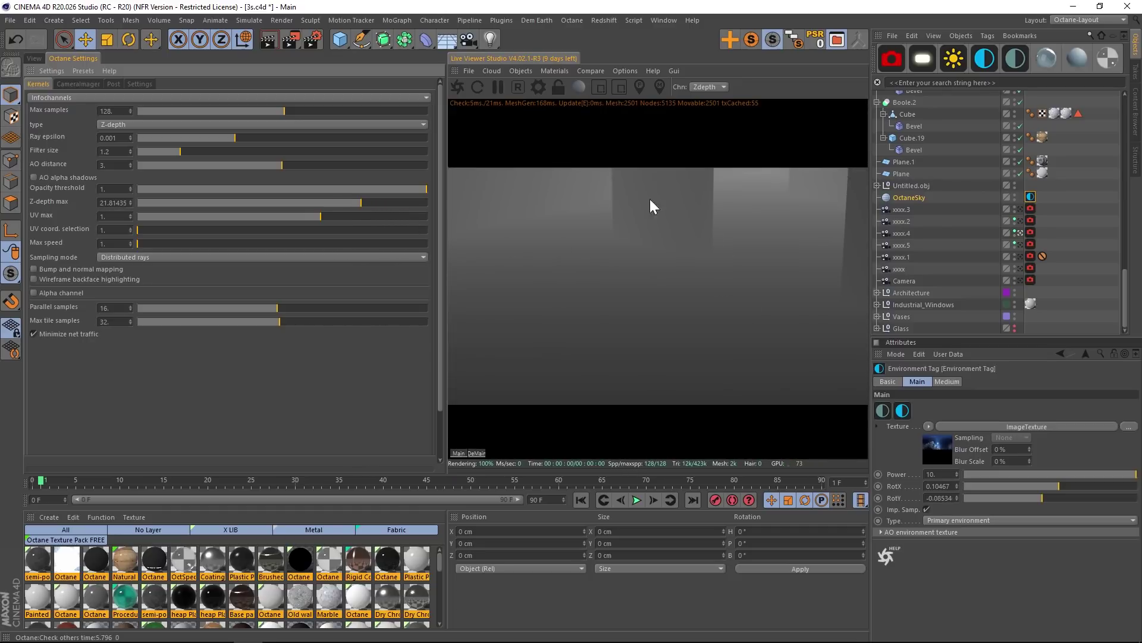